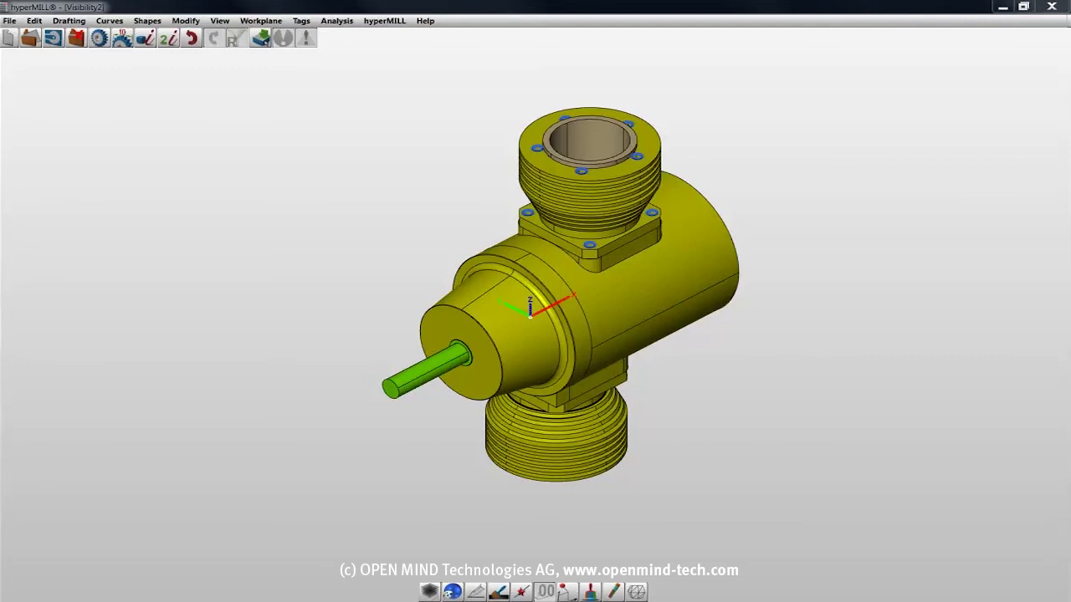
# Dock the Visibility panel on the right, listing entity types, layers, materials and tags
pyautogui.rightClick(892, 25)
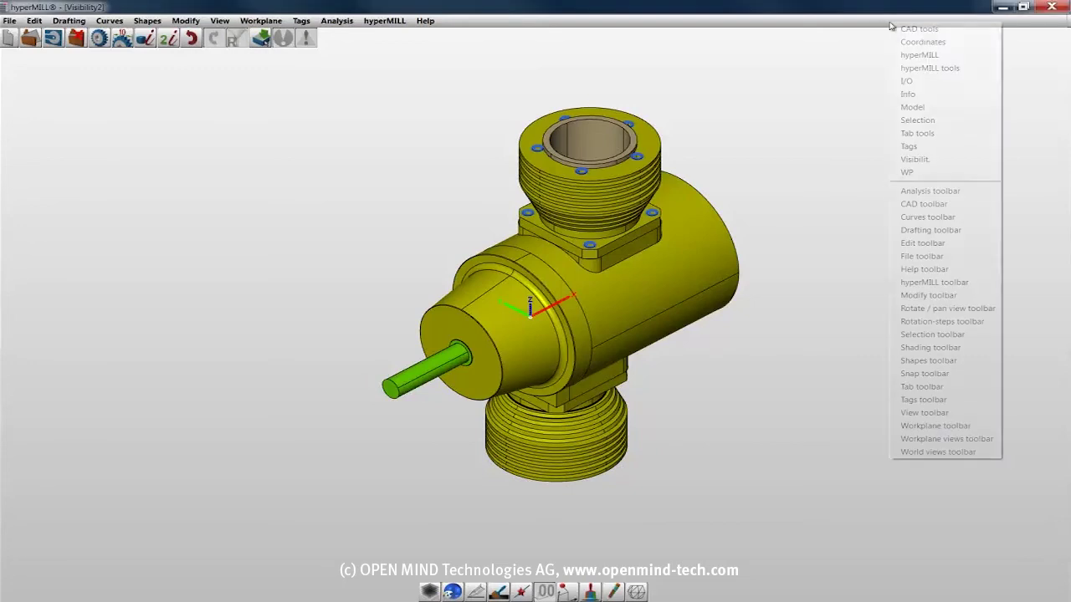
pyautogui.click(912, 159)
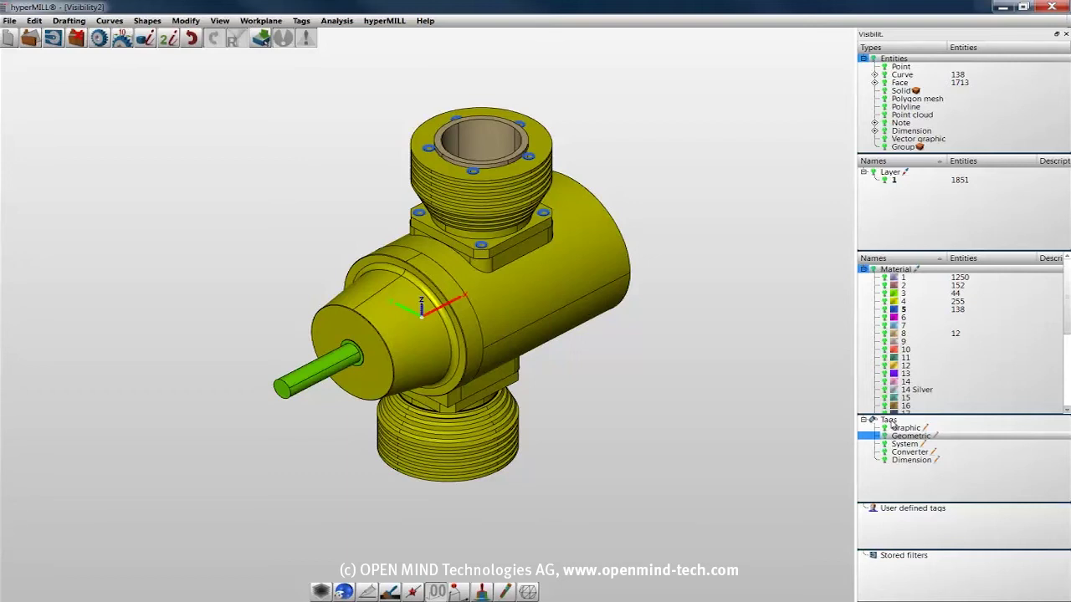
# Select a top-flange bolt hole and display its entity properties, showing radius 2.159 mm
pyautogui.moveTo(686, 265); pyautogui.dragTo(645, 218, button='right')
pyautogui.scroll(4, 537, 159)
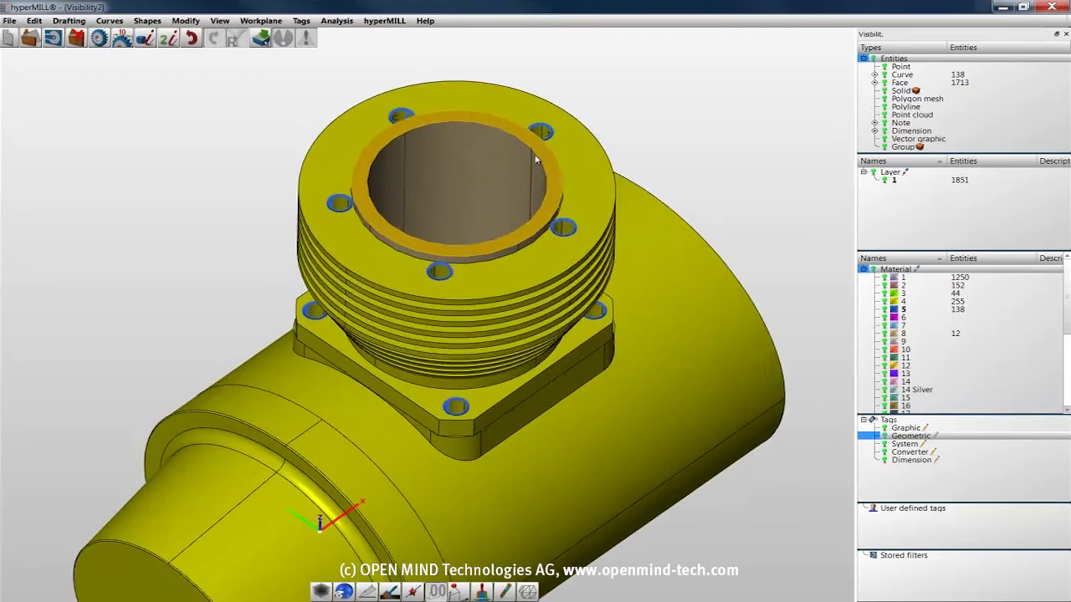
pyautogui.scroll(3, 536, 159)
pyautogui.click(577, 276)
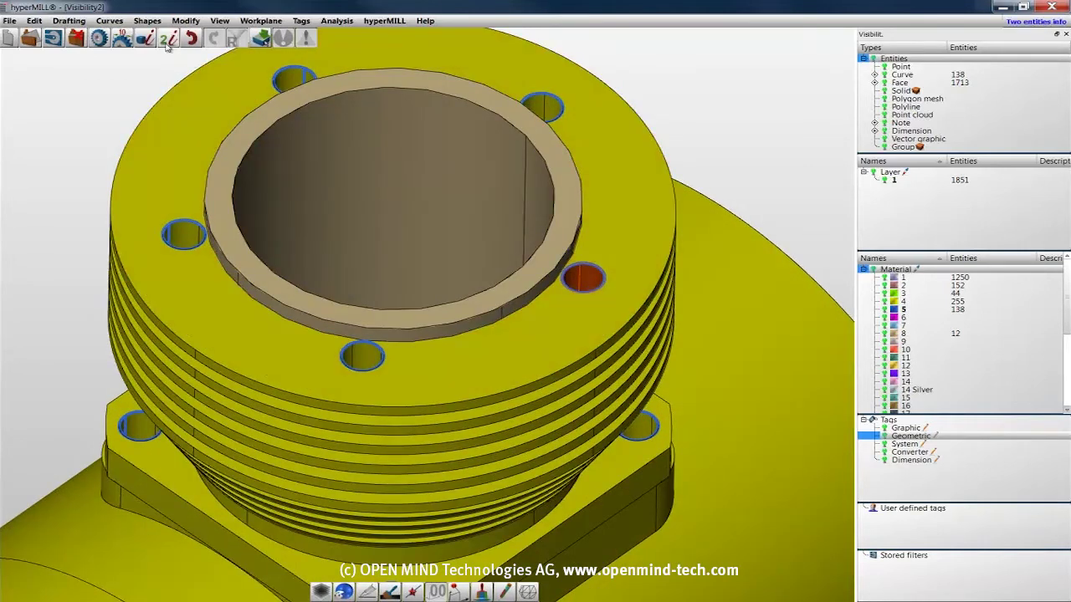
pyautogui.click(168, 40)
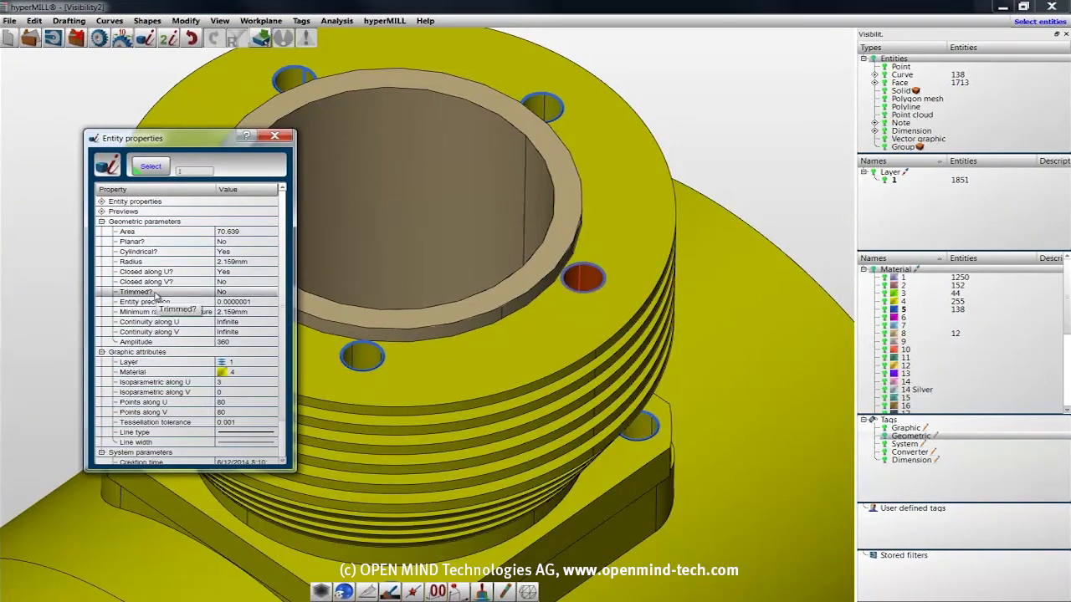
pyautogui.click(729, 135)
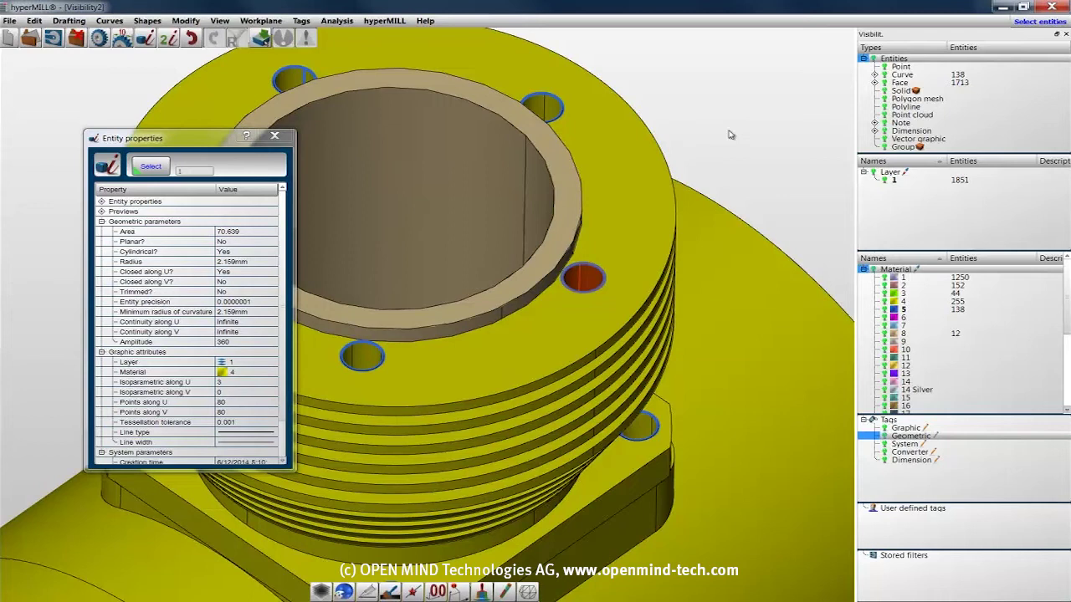
pyautogui.press('Home')
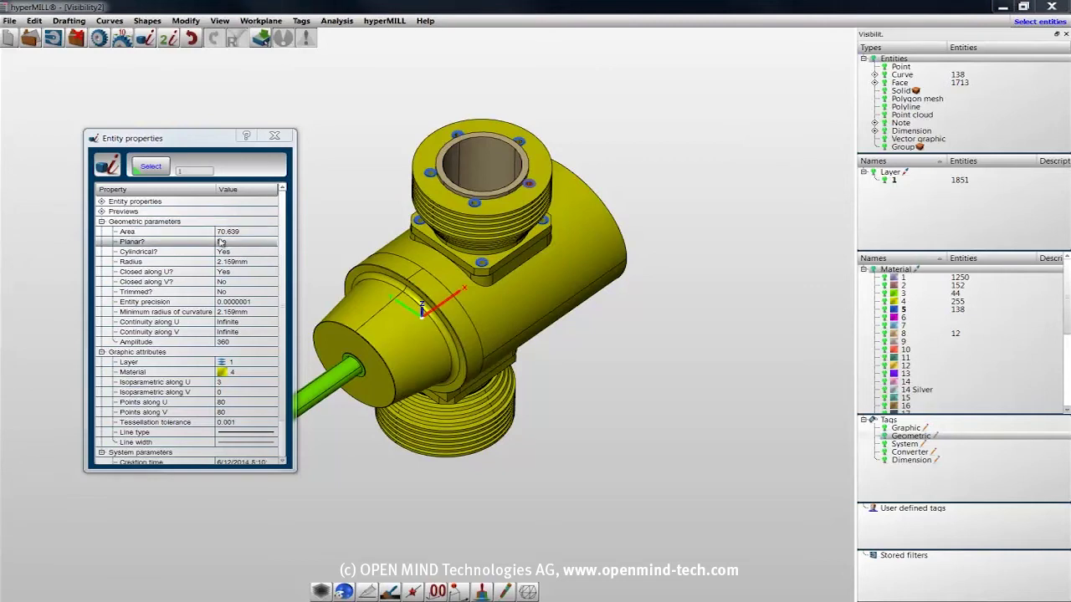
pyautogui.click(240, 265)
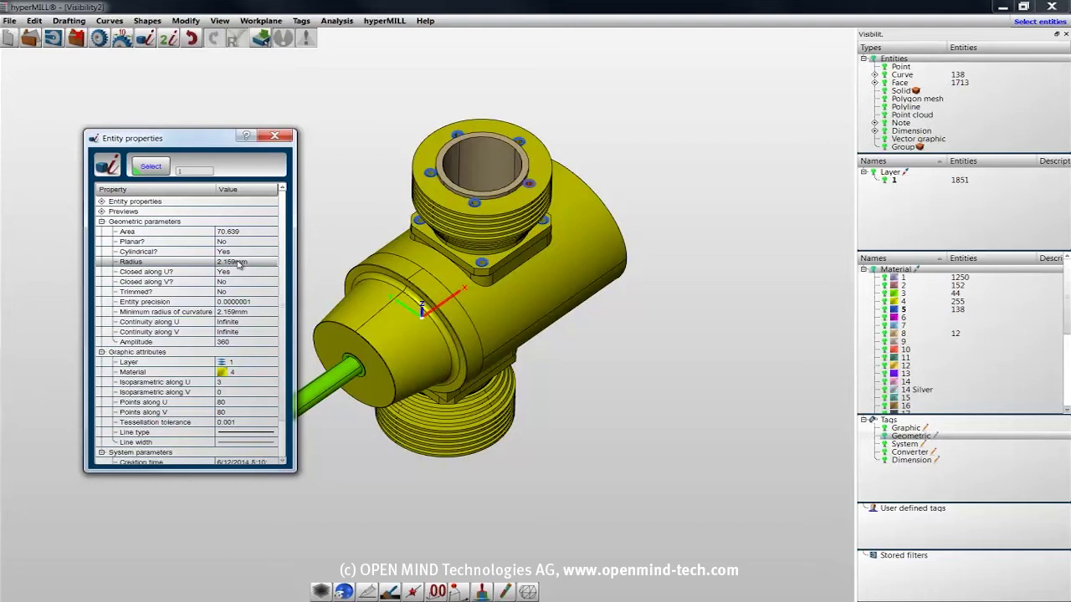
# Create a Geometric tag filter with the condition Radius Is 2.159 mm
pyautogui.click(937, 436)
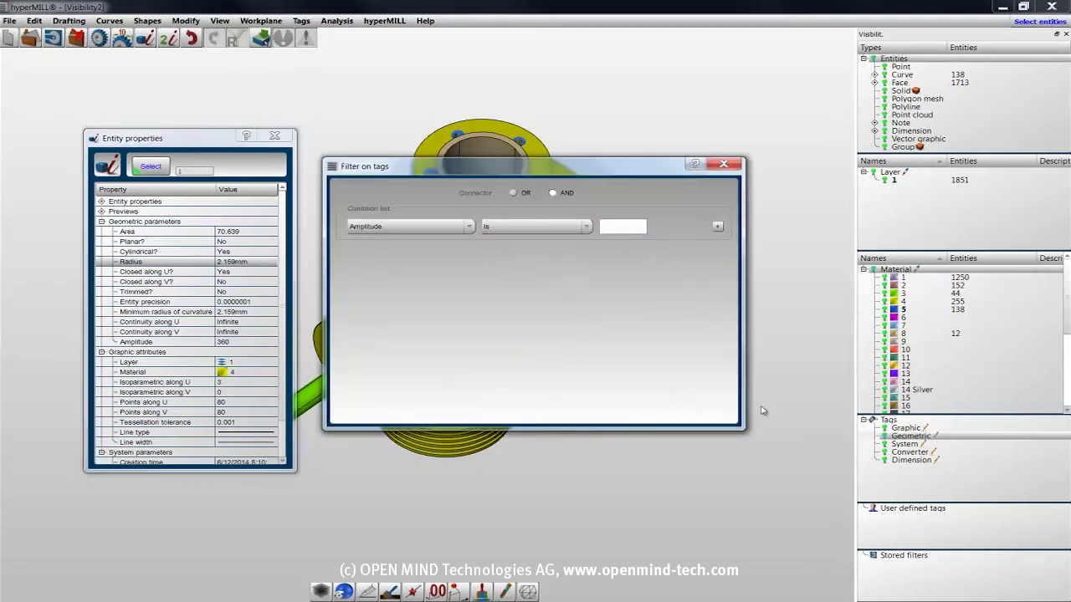
pyautogui.click(468, 226)
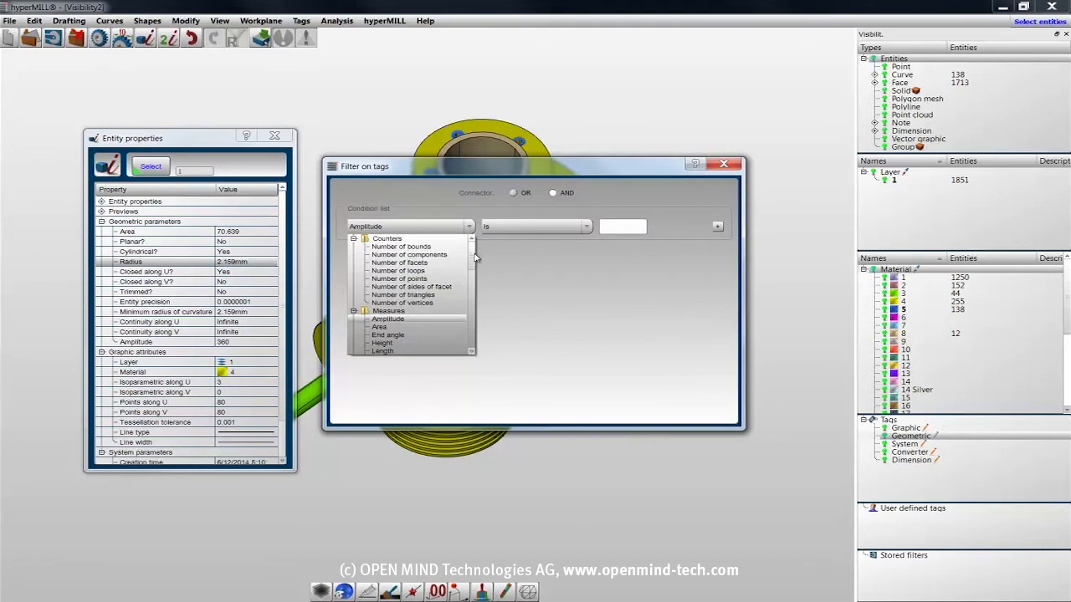
pyautogui.moveTo(473, 251); pyautogui.dragTo(474, 272)
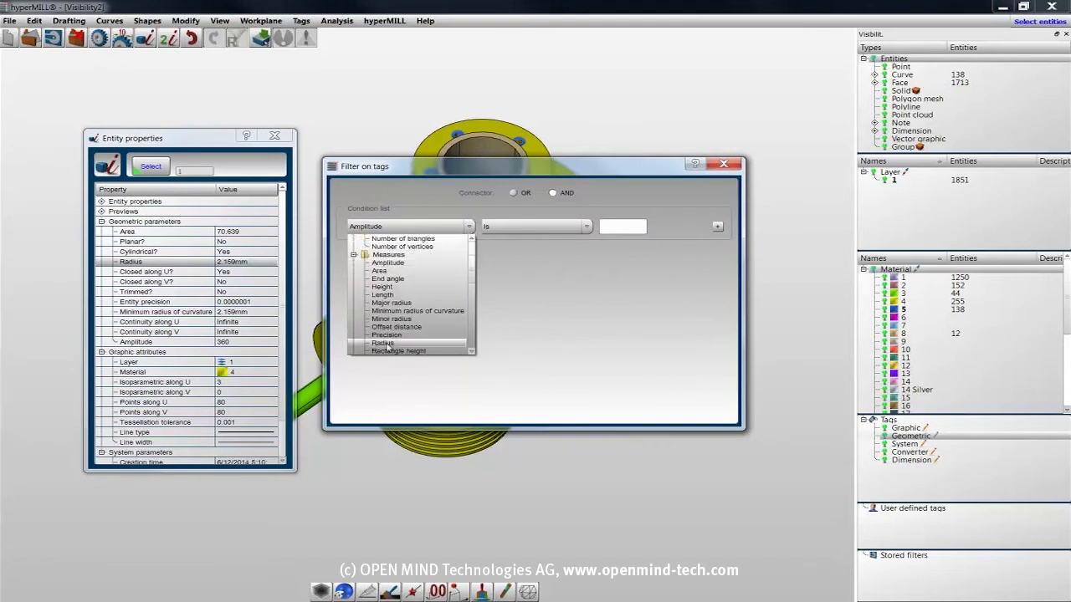
pyautogui.click(385, 343)
pyautogui.click(586, 227)
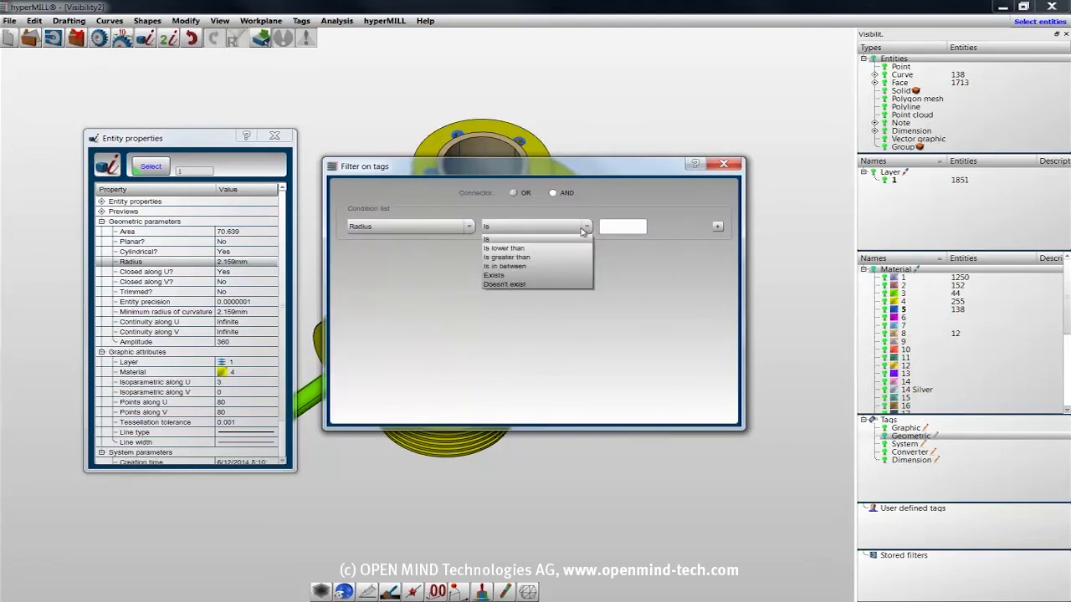
pyautogui.click(566, 240)
pyautogui.click(623, 228)
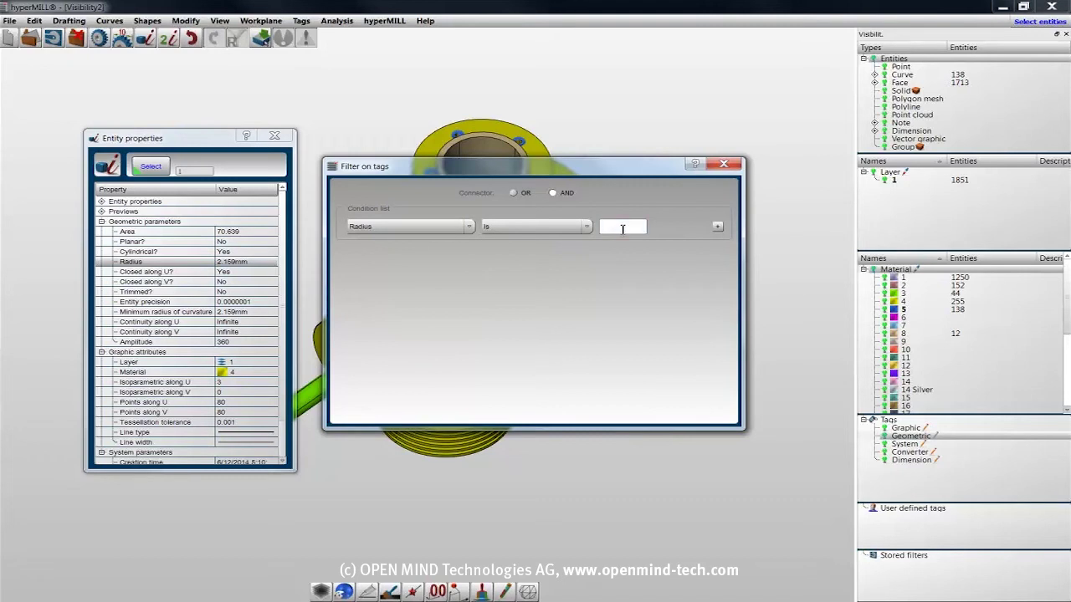
pyautogui.write('2.159')
pyautogui.click(714, 164)
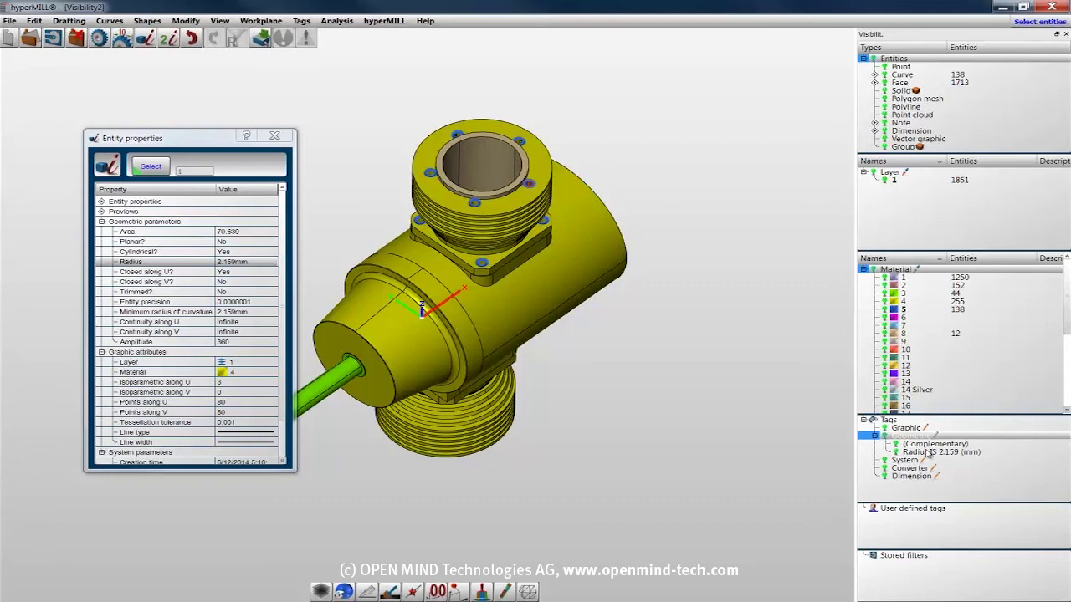
# Activate only the Radius IS 2.159 (mm) filter so just the bolt holes show
pyautogui.click(930, 451)
pyautogui.rightClick(930, 453)
pyautogui.click(953, 458)
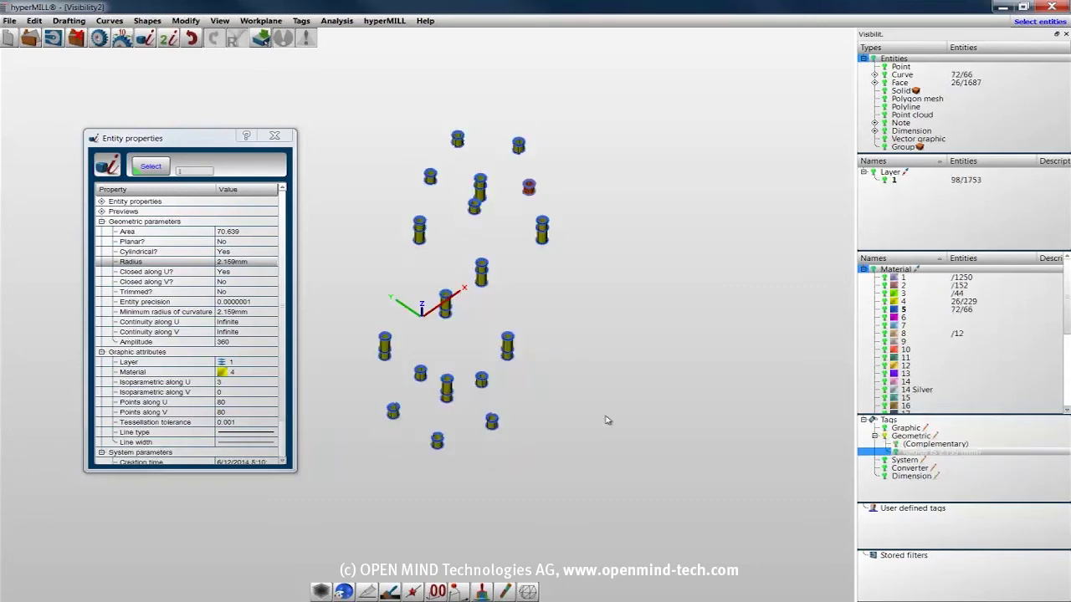
pyautogui.moveTo(607, 420); pyautogui.dragTo(609, 376, button='middle')
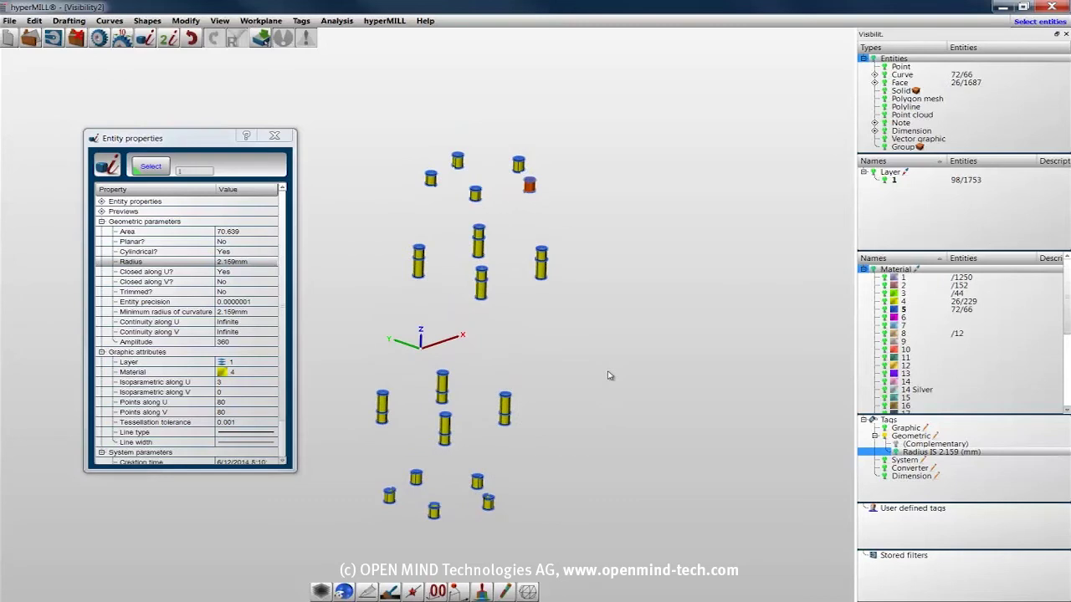
# Show the Complementary set instead, then switch back to only the radius-matched holes
pyautogui.rightClick(936, 445)
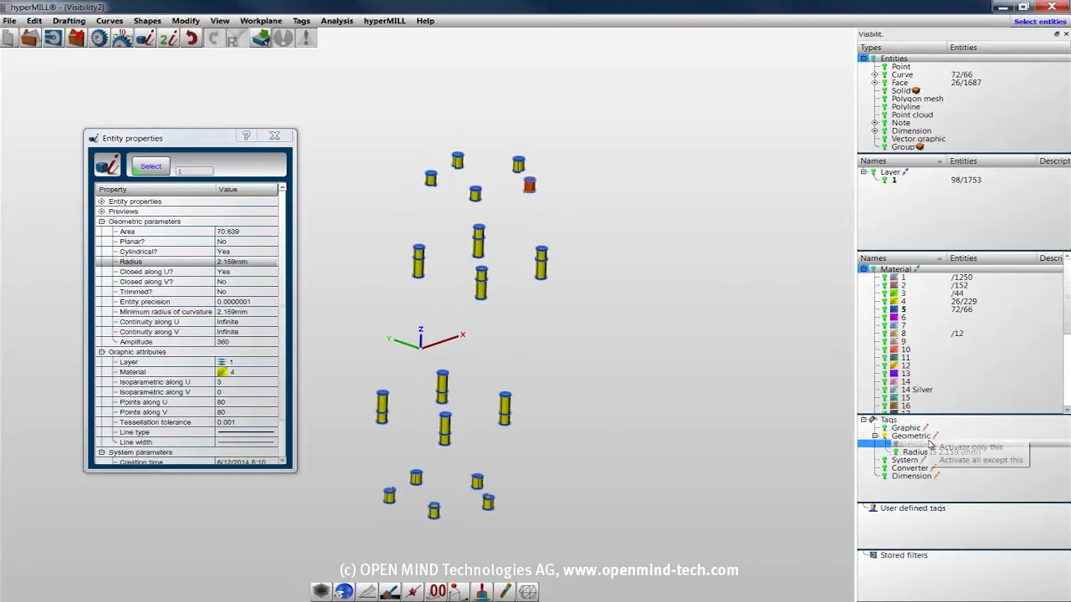
pyautogui.click(938, 448)
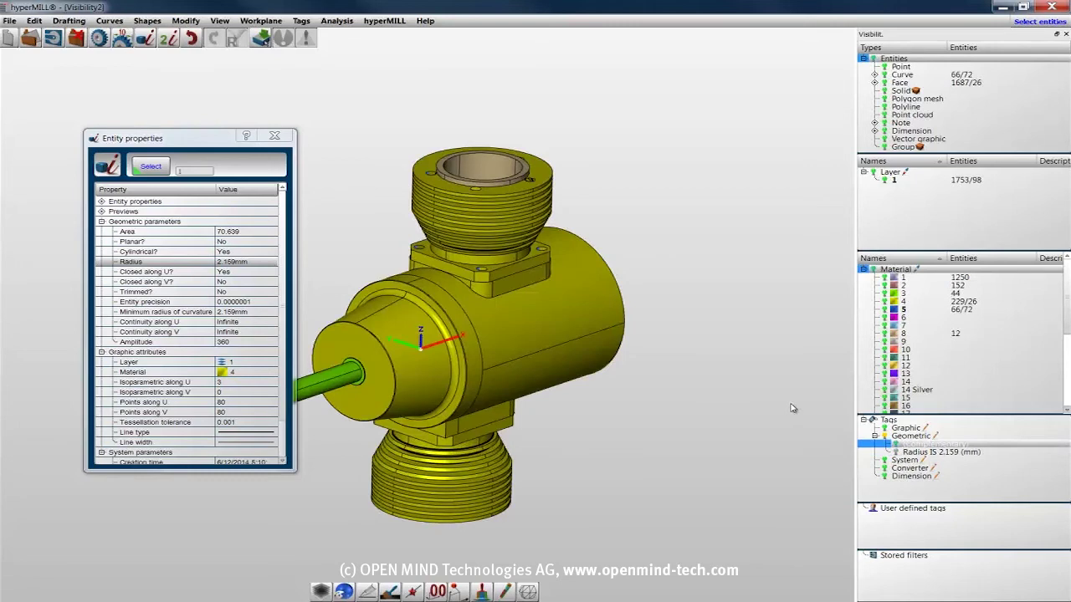
pyautogui.moveTo(745, 359); pyautogui.dragTo(740, 387, button='middle')
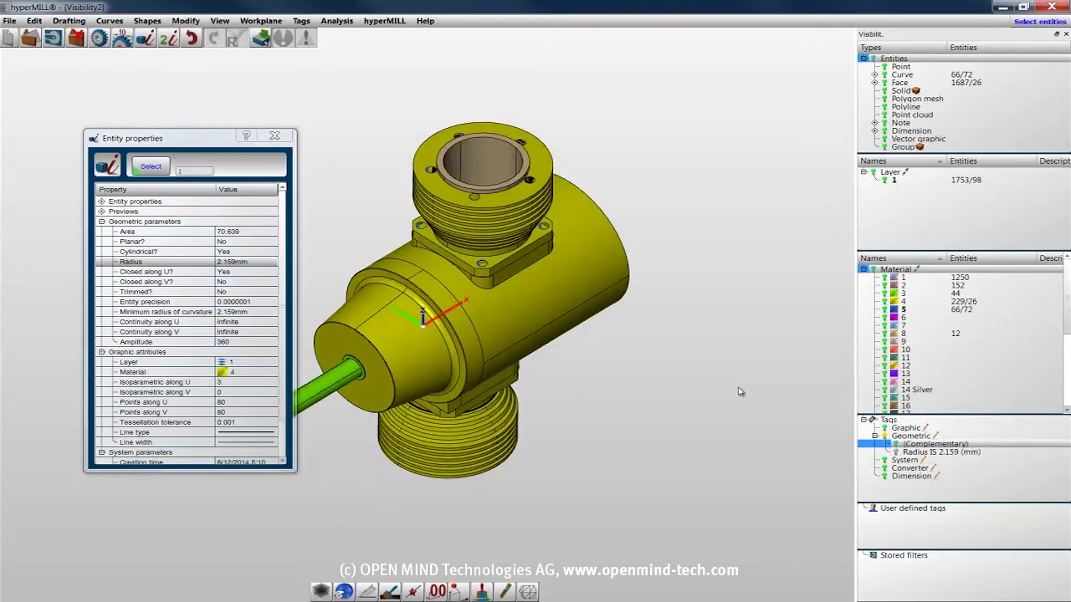
pyautogui.rightClick(915, 456)
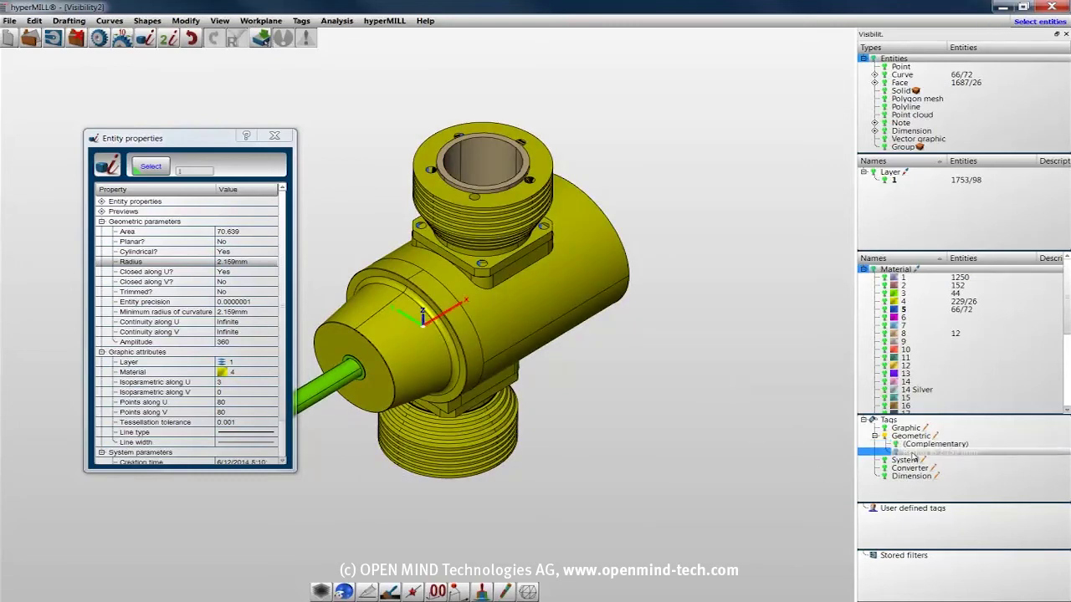
pyautogui.click(922, 460)
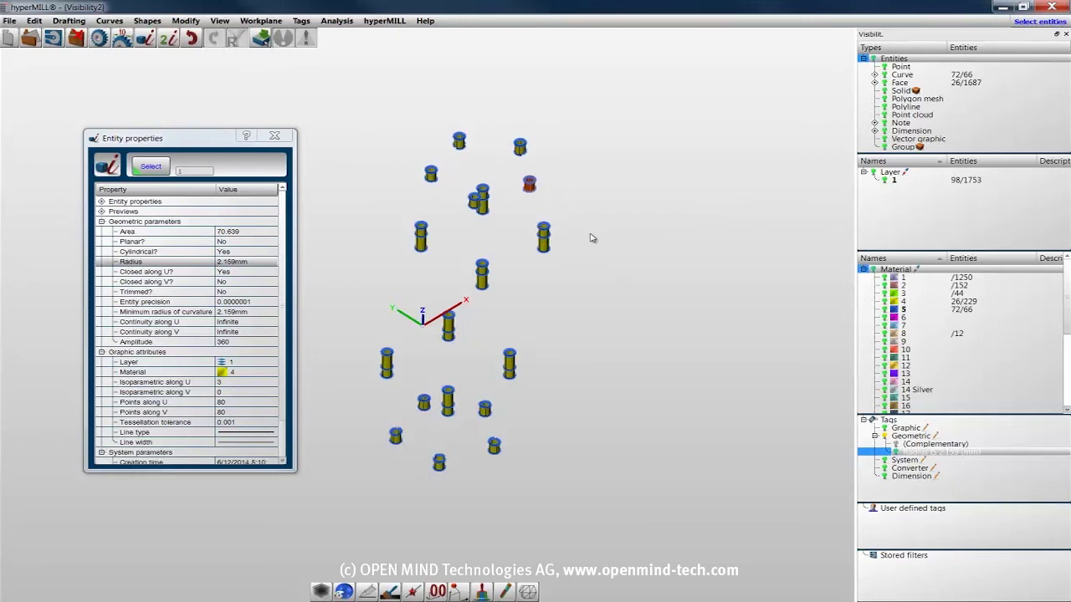
# Hide curves, close entity properties, and save the current filter as stored filter 'holes'
pyautogui.click(885, 74)
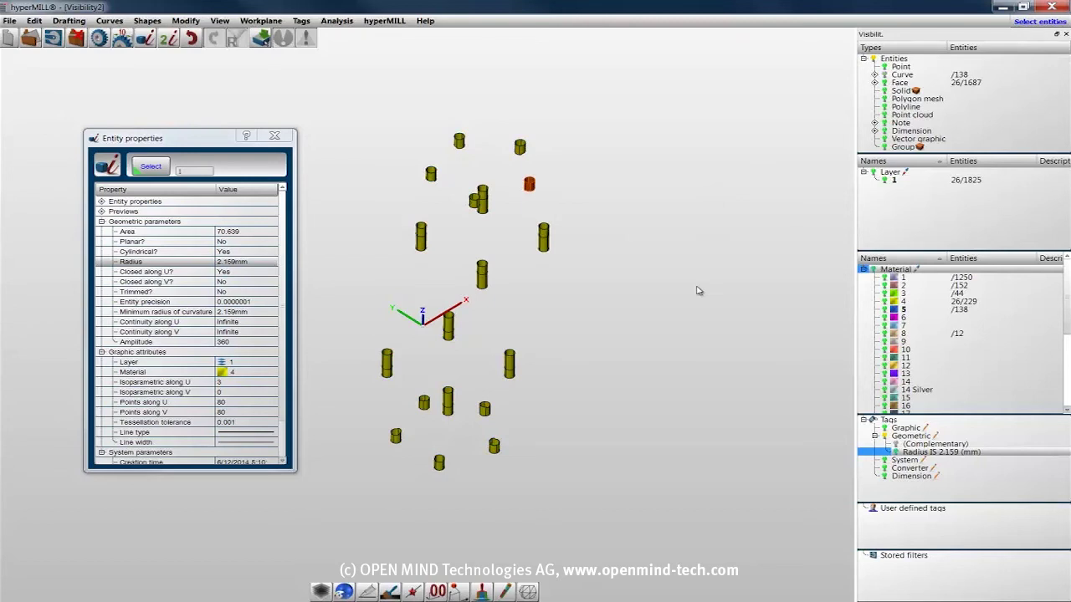
pyautogui.click(274, 136)
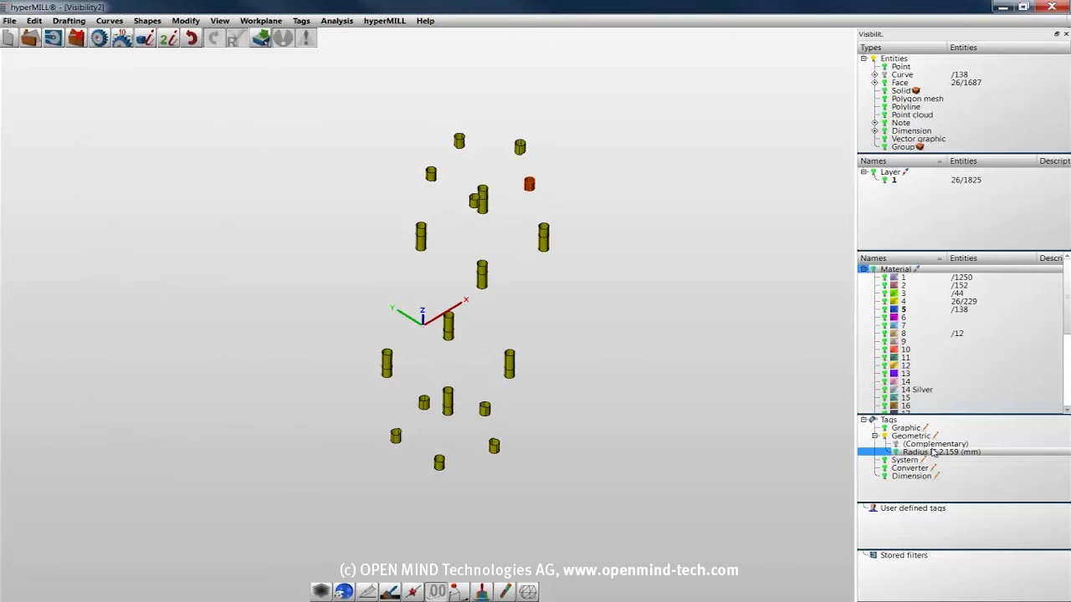
pyautogui.rightClick(904, 555)
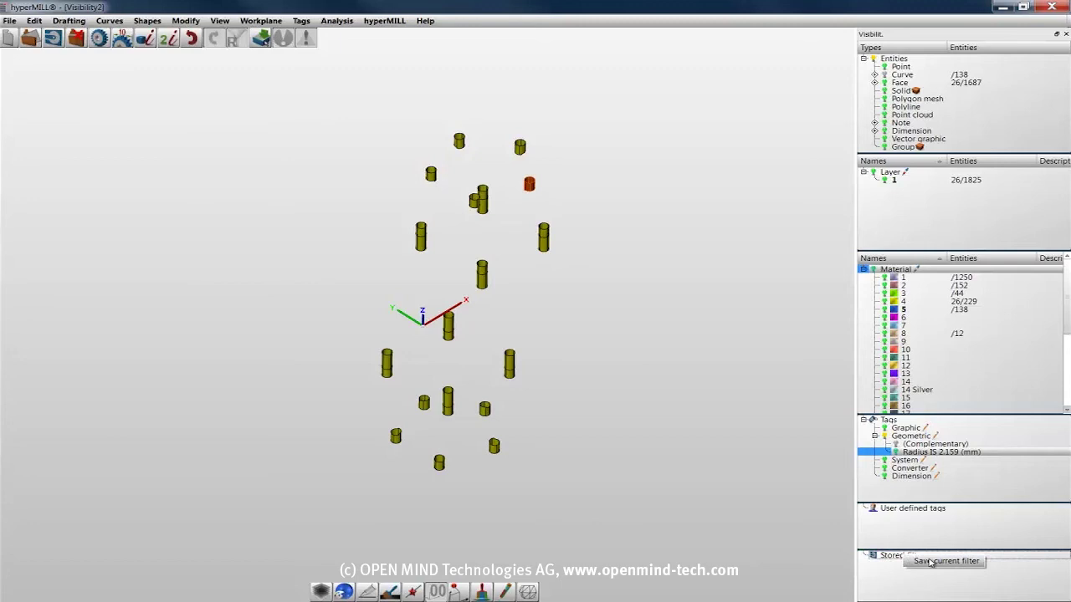
pyautogui.click(920, 561)
pyautogui.doubleClick(897, 563)
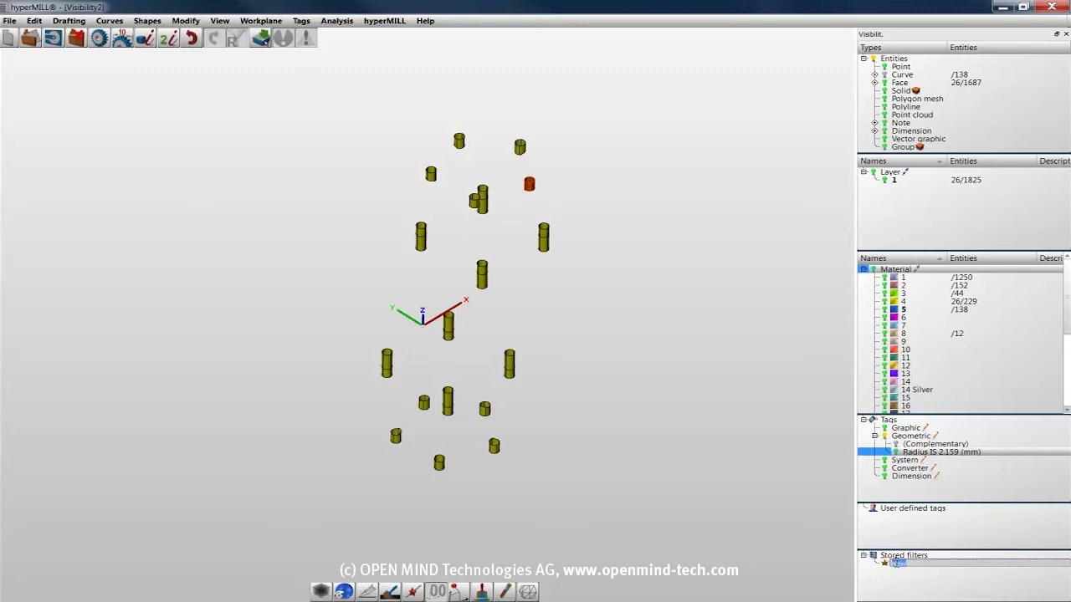
pyautogui.write('holes')
pyautogui.press('Return')
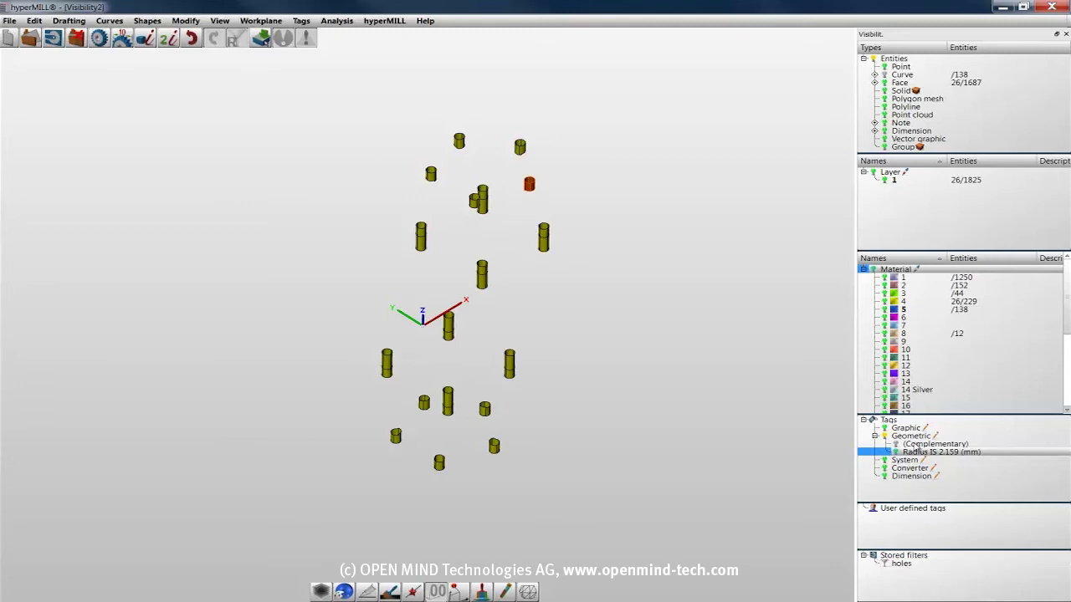
# Apply the 'holes' stored filter, then clear the Geometric tag filter to show the whole valve
pyautogui.rightClick(912, 436)
pyautogui.click(918, 496)
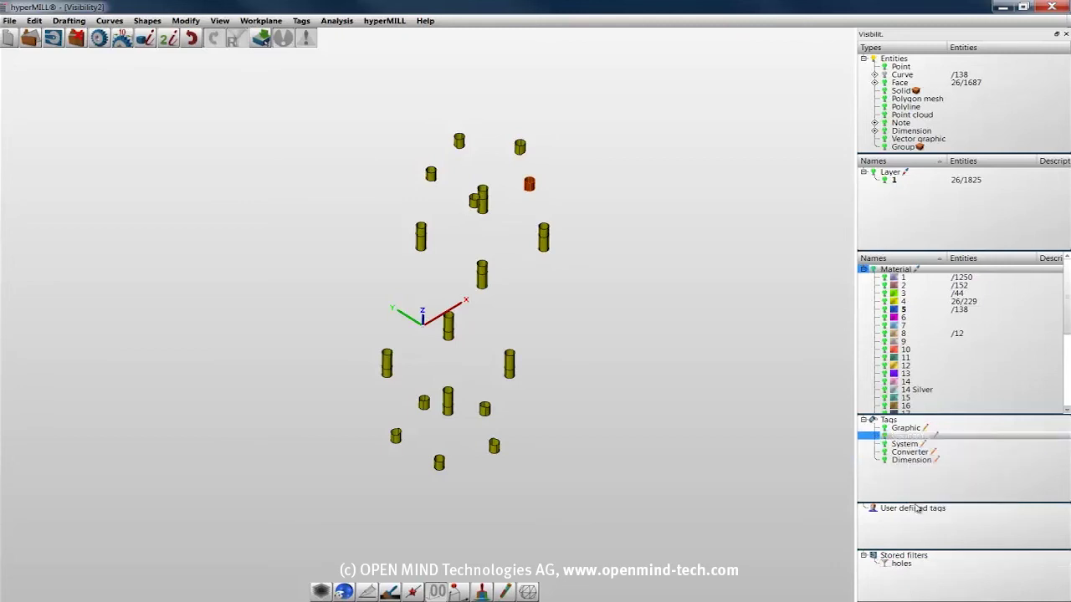
pyautogui.rightClick(901, 564)
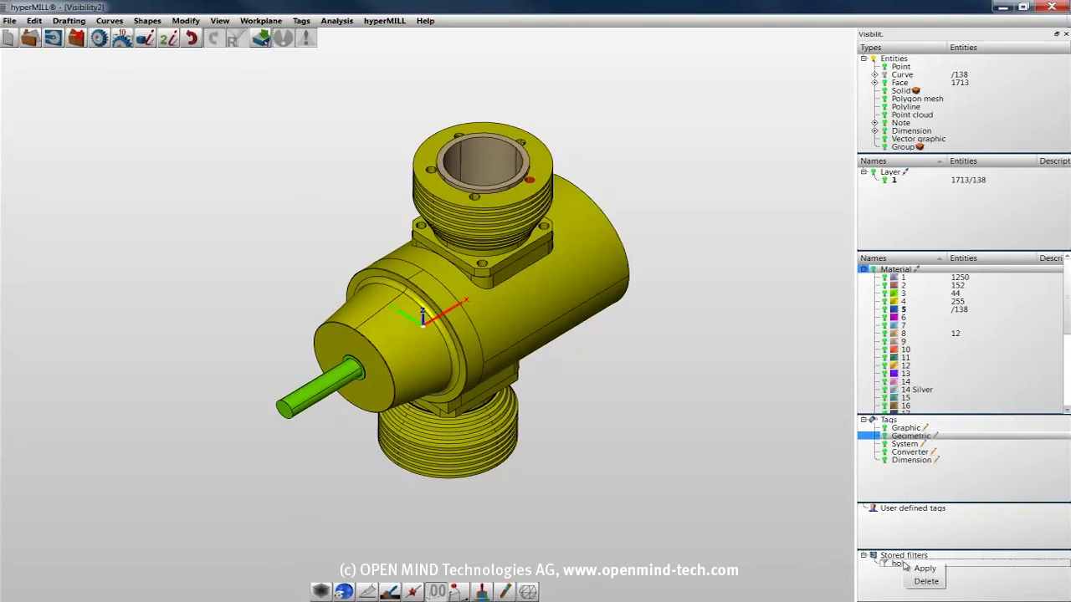
pyautogui.click(963, 566)
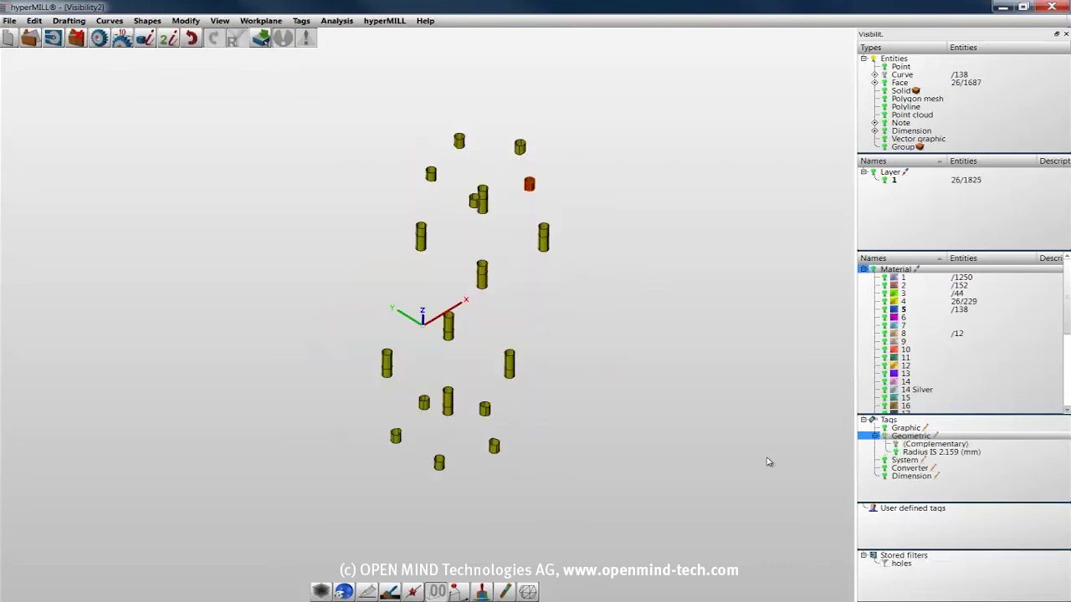
pyautogui.rightClick(902, 437)
pyautogui.click(920, 512)
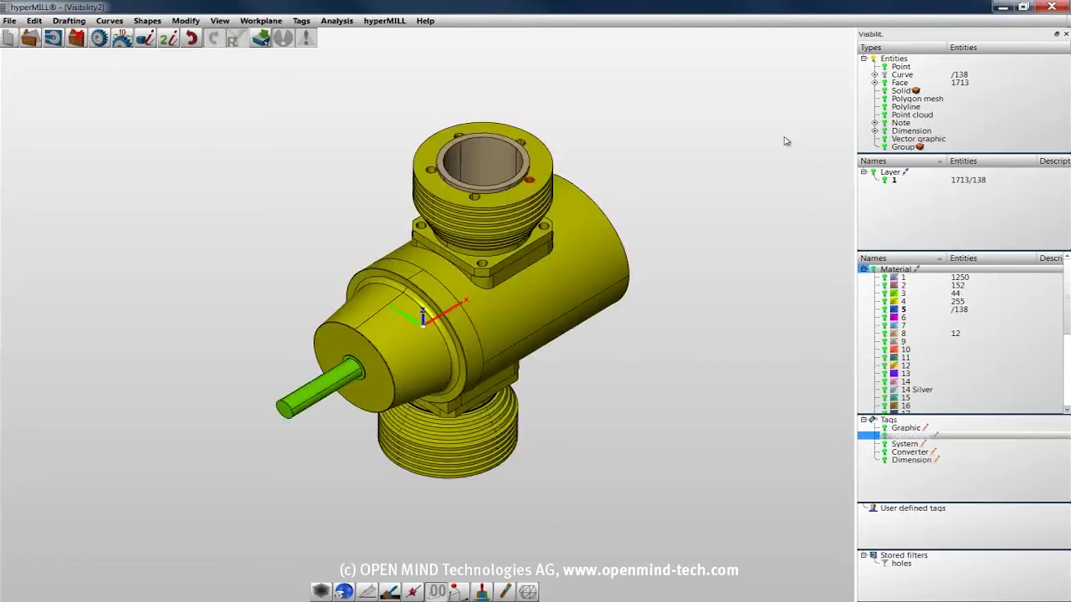
# Add a separate Tags panel to the interface
pyautogui.rightClick(753, 22)
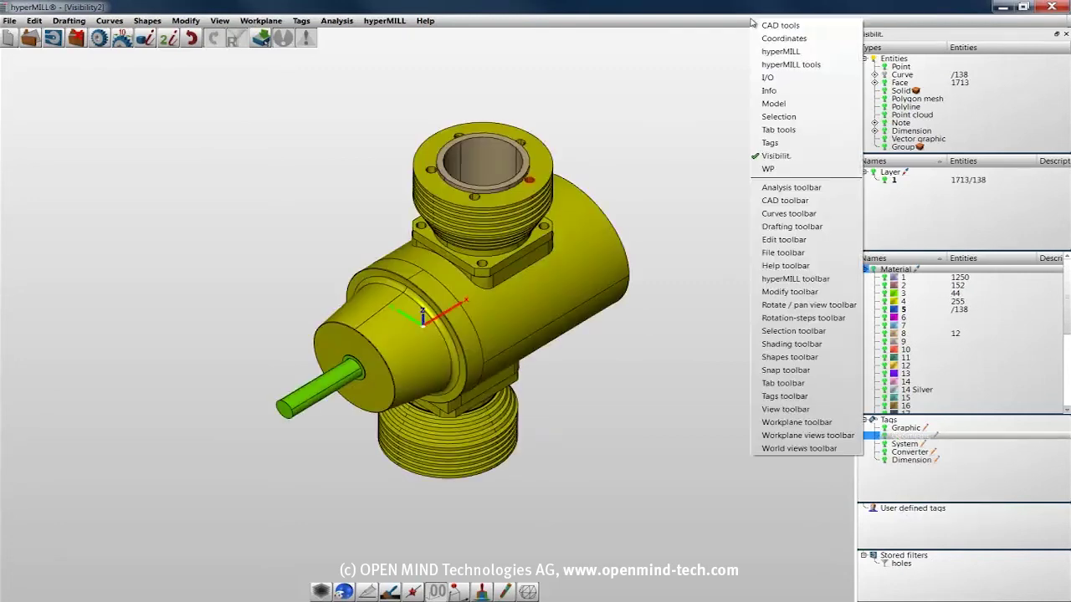
pyautogui.click(770, 143)
pyautogui.click(868, 593)
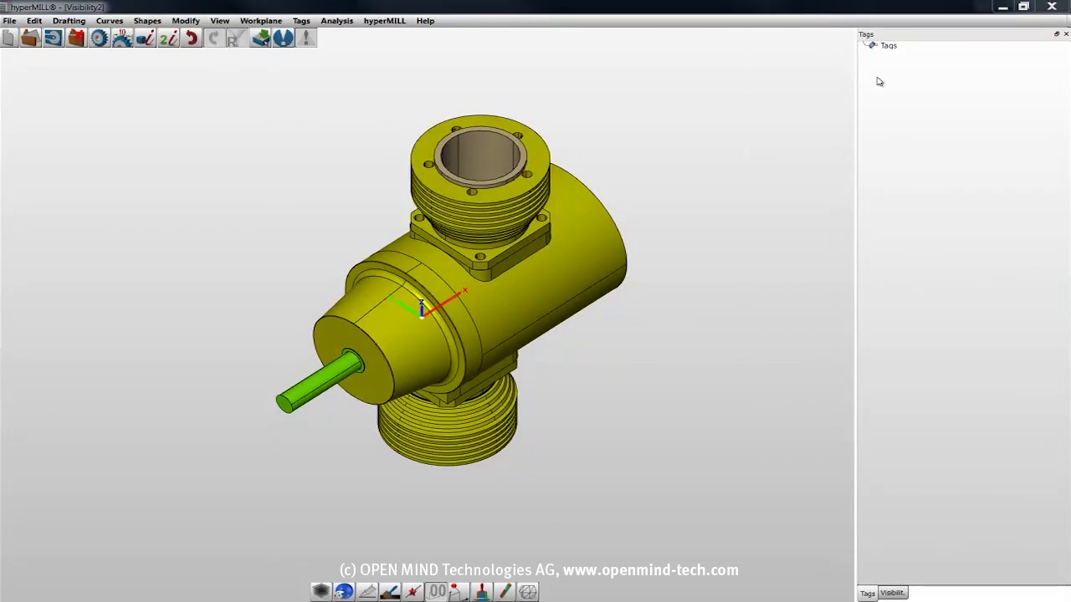
pyautogui.click(298, 21)
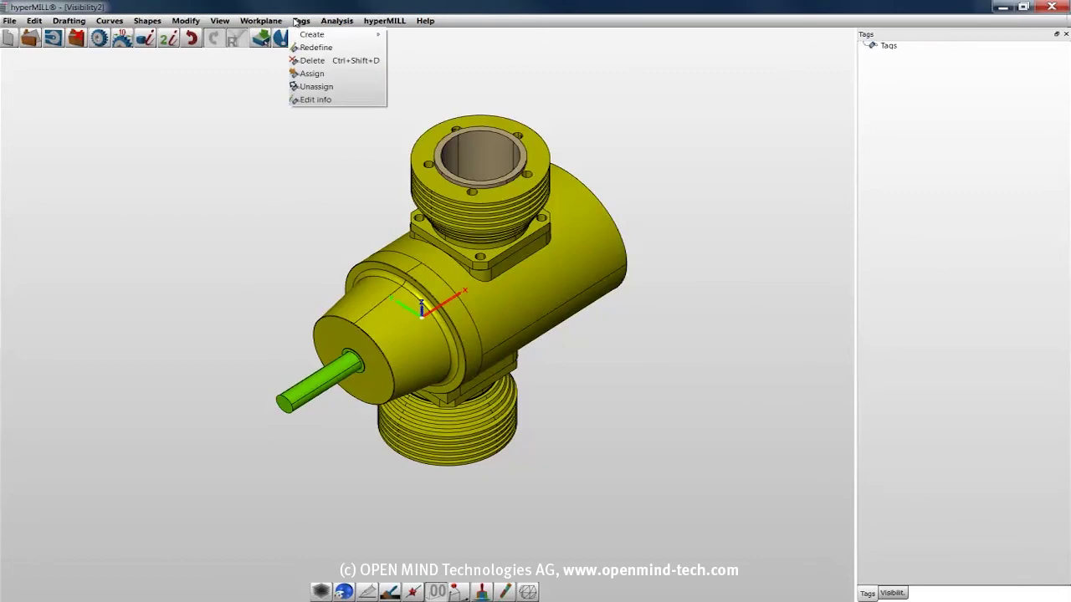
pyautogui.click(298, 21)
pyautogui.rightClick(479, 22)
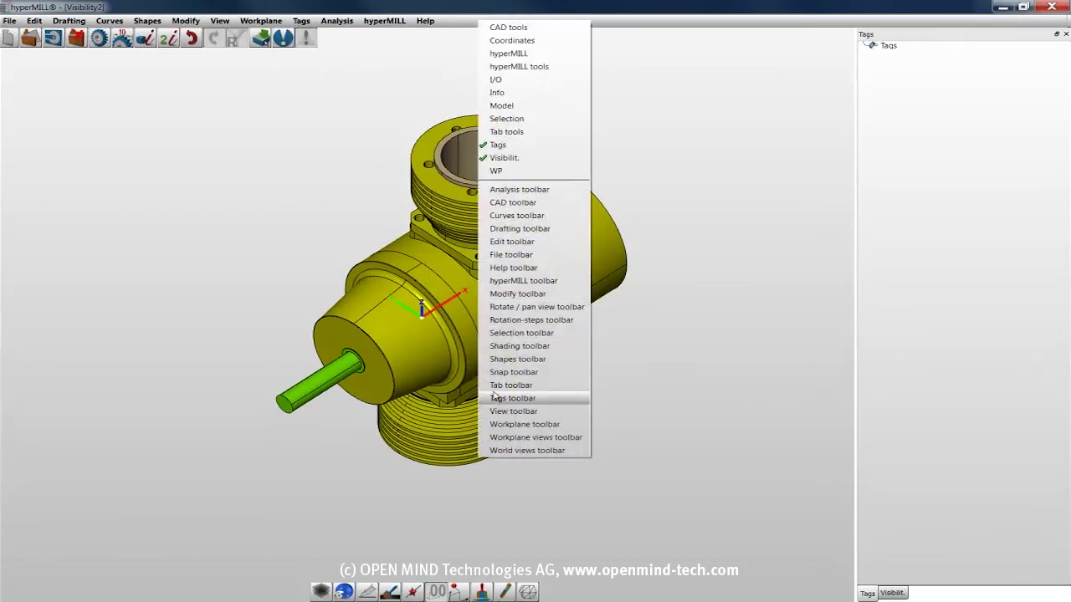
pyautogui.click(686, 336)
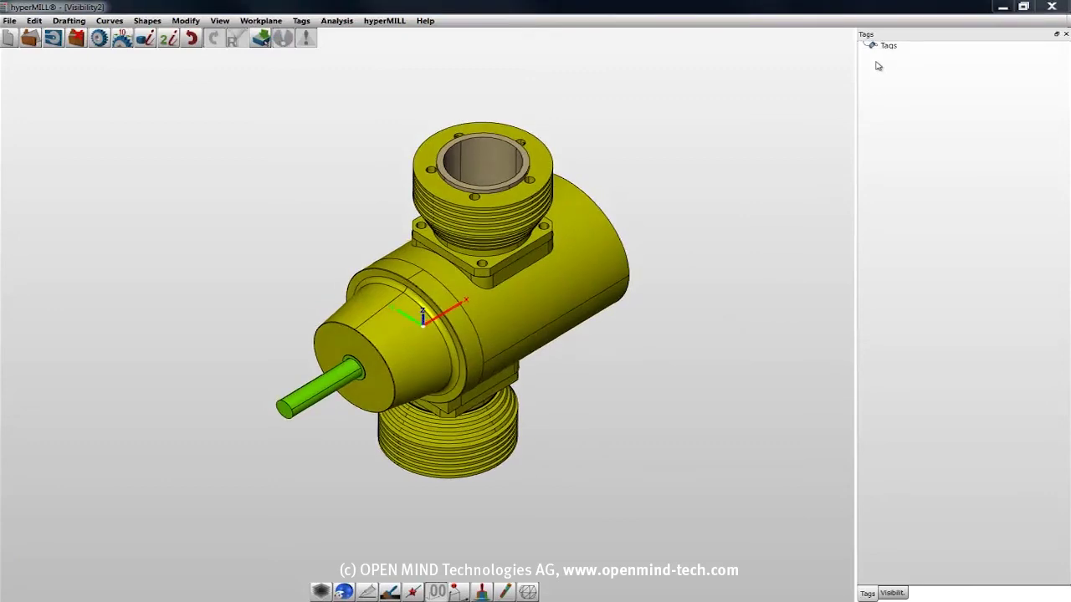
# Create a tag category named 'Pistons'
pyautogui.rightClick(888, 48)
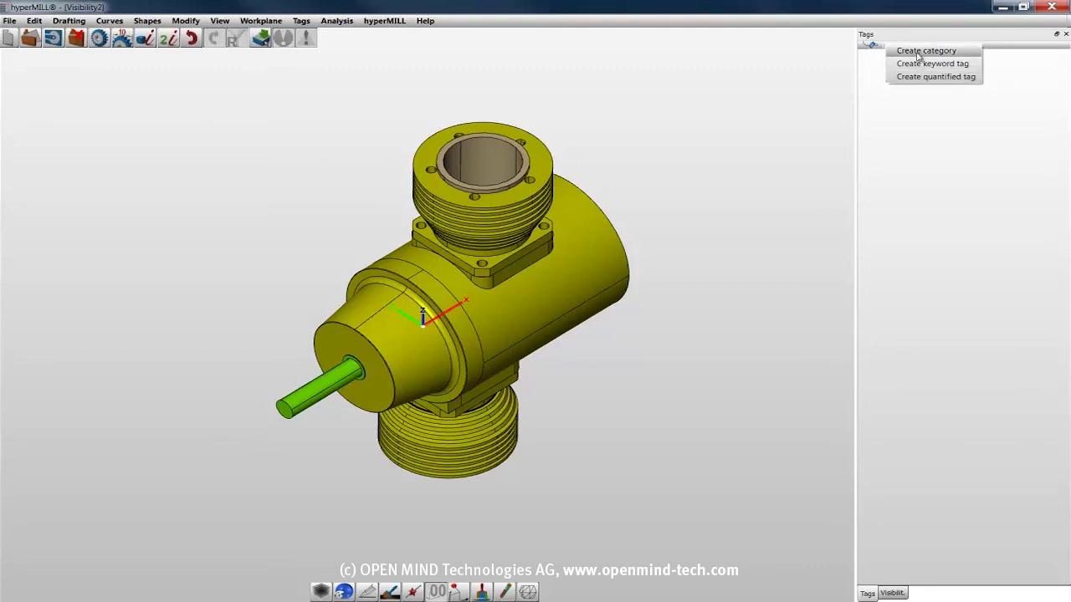
pyautogui.click(918, 51)
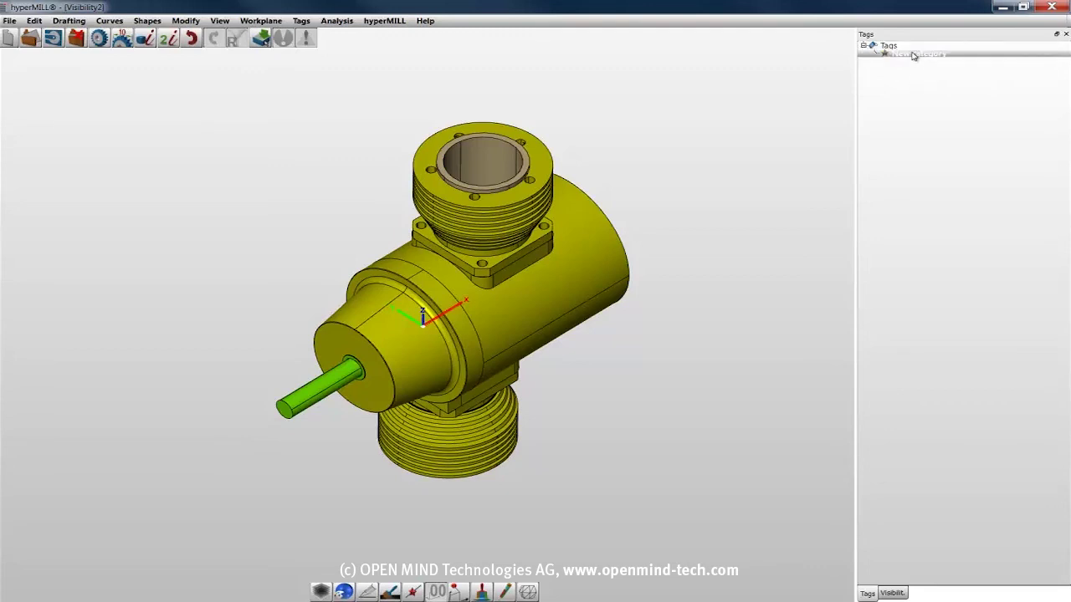
pyautogui.write('Pistons')
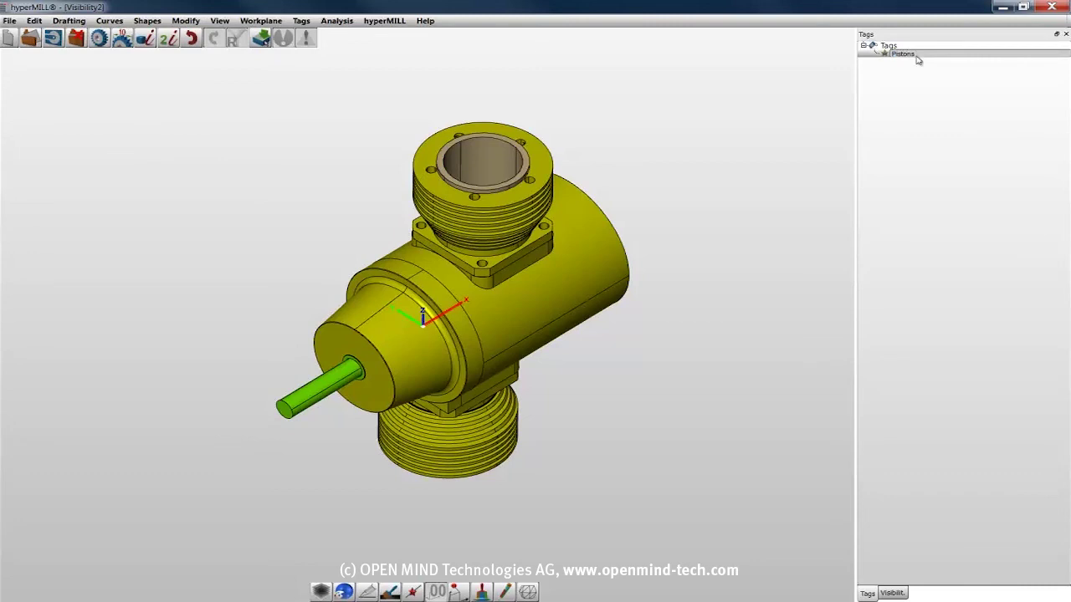
pyautogui.click(941, 99)
# Add a keyword tag named 'Top' inside the Pistons category
pyautogui.rightClick(898, 57)
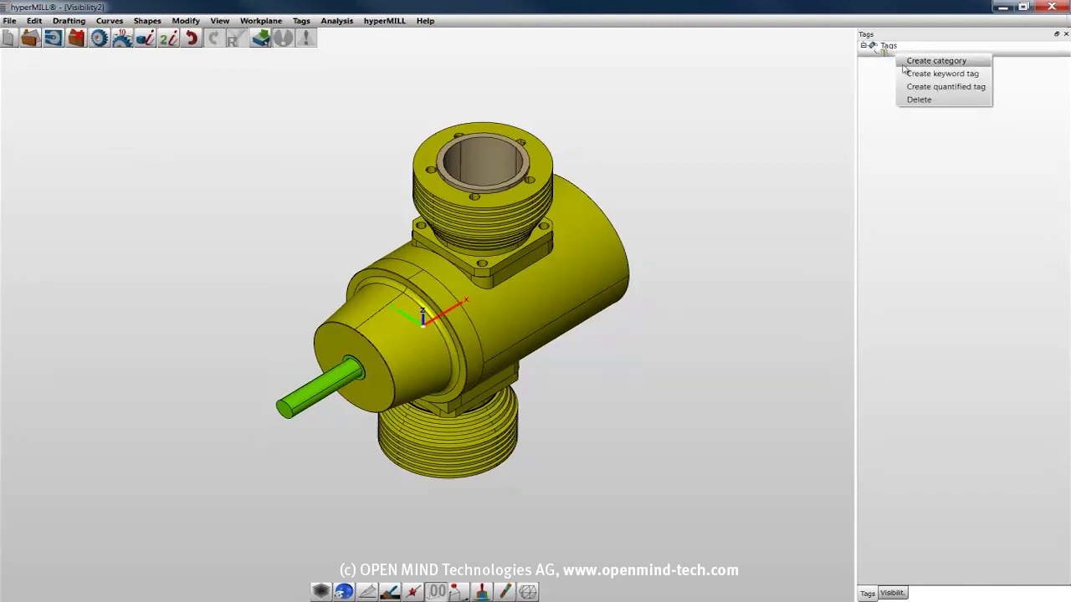
pyautogui.click(912, 74)
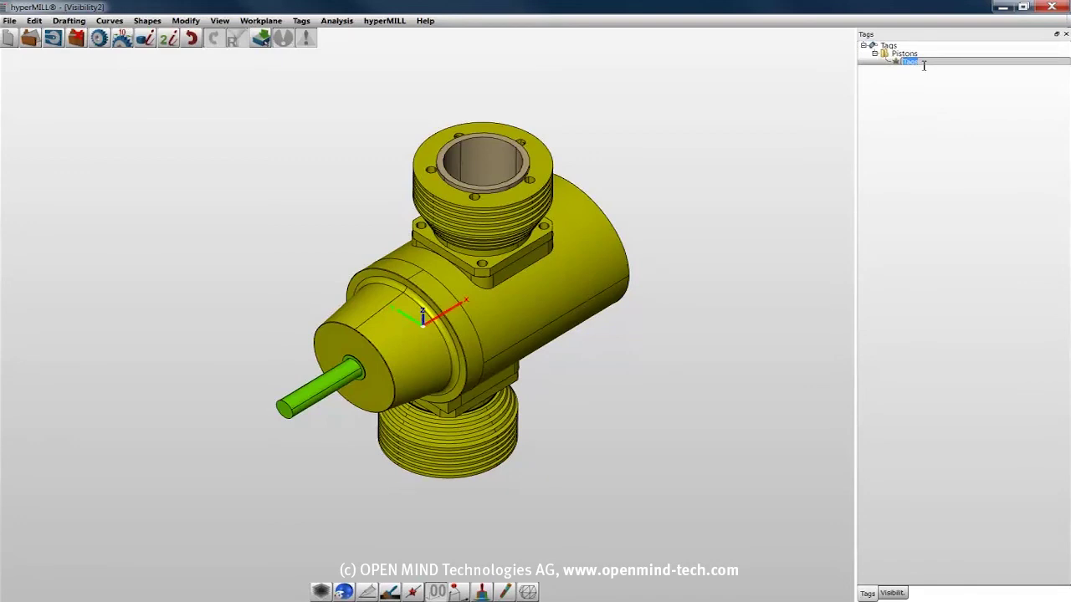
pyautogui.write('Tool')
pyautogui.click(919, 104)
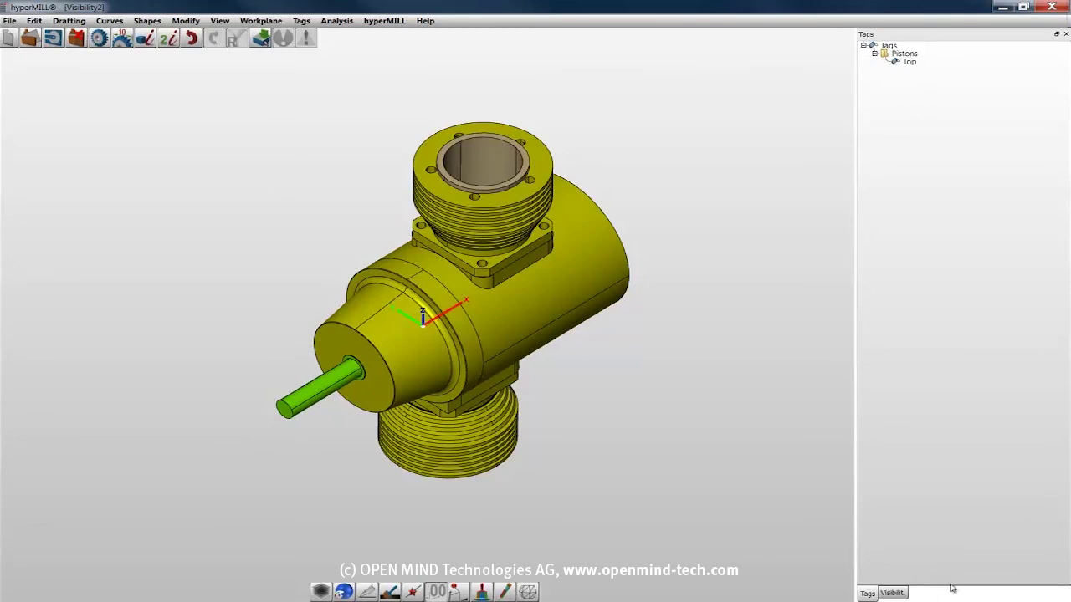
# Show only the Material 1 parts, leaving just the grey pistons visible
pyautogui.click(900, 594)
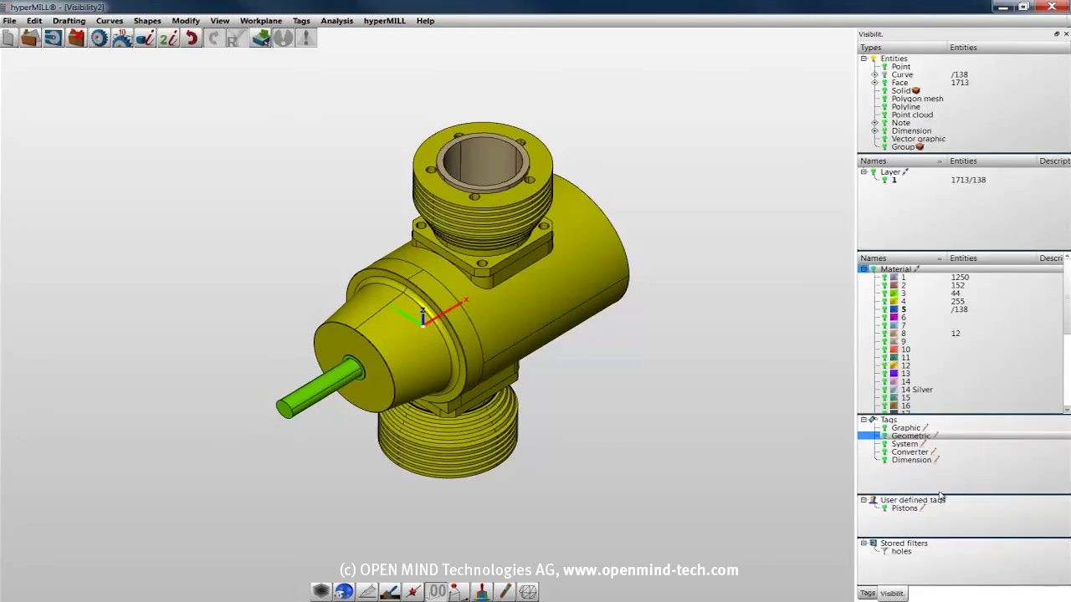
pyautogui.click(916, 278)
pyautogui.rightClick(916, 279)
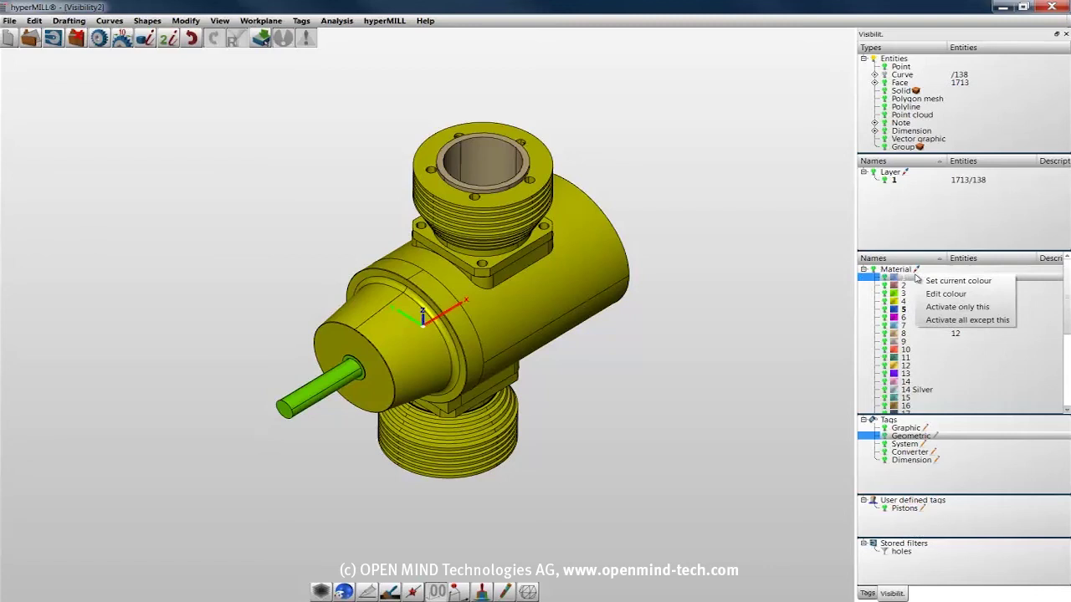
pyautogui.click(930, 308)
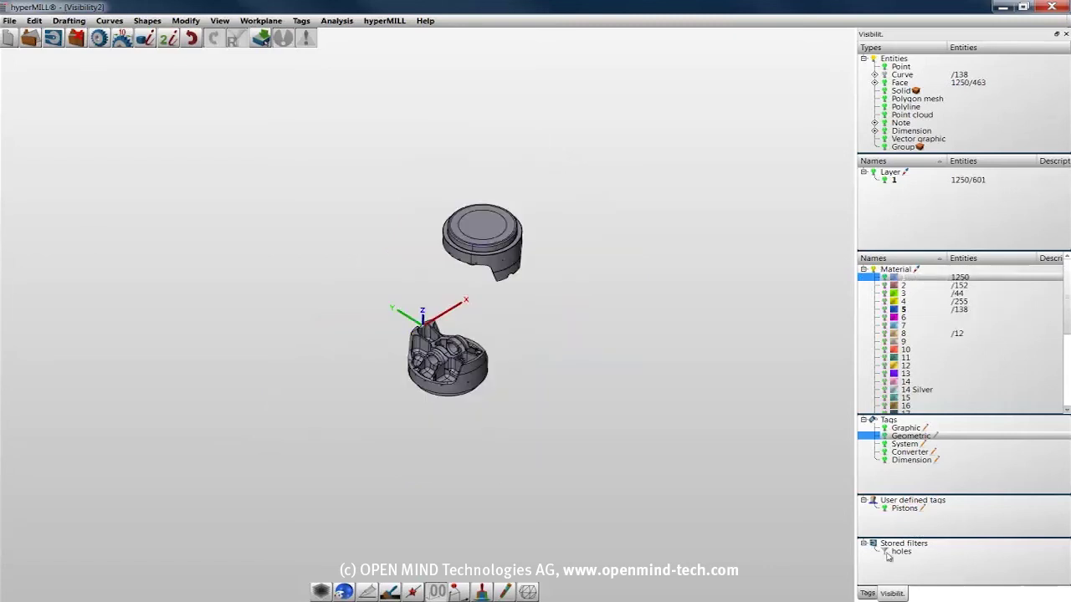
# Assign the 'Top' tag to the upper piston by window-selecting its faces
pyautogui.click(868, 593)
pyautogui.click(906, 63)
pyautogui.rightClick(906, 64)
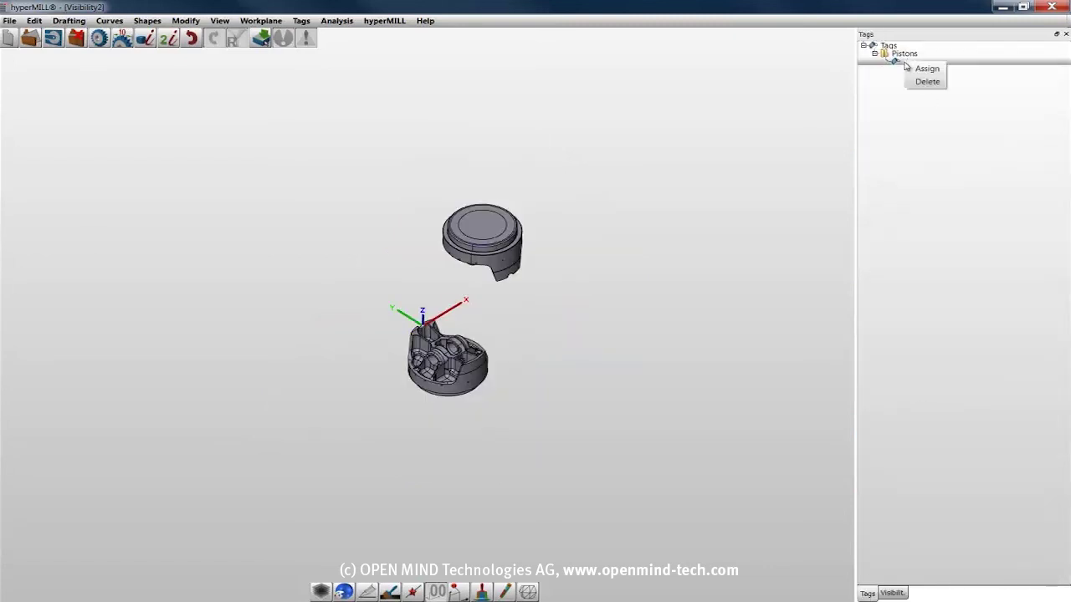
pyautogui.click(917, 70)
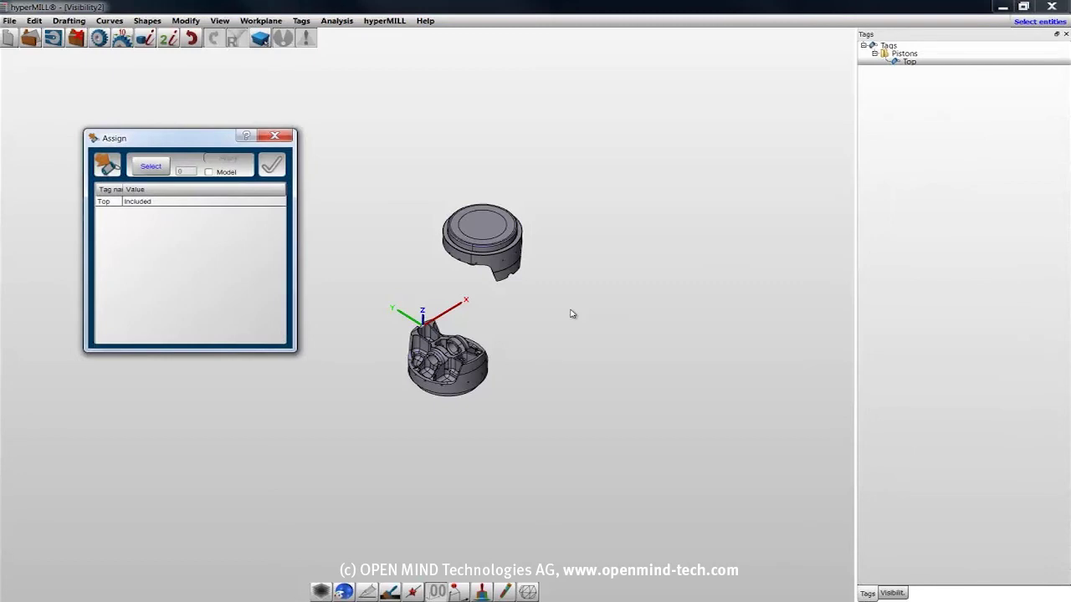
pyautogui.moveTo(572, 314); pyautogui.dragTo(418, 165)
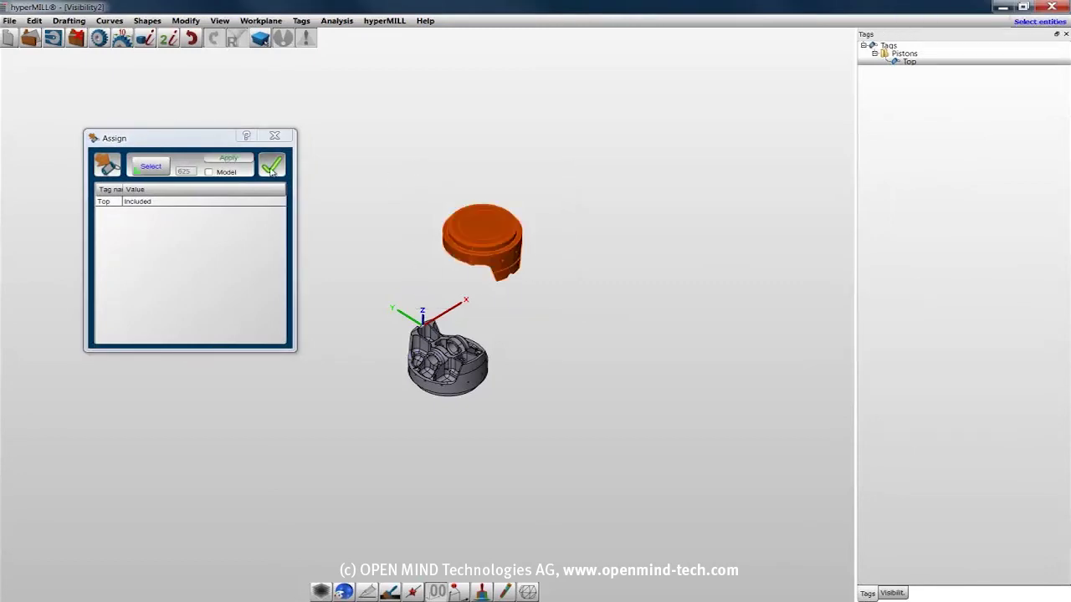
pyautogui.click(272, 167)
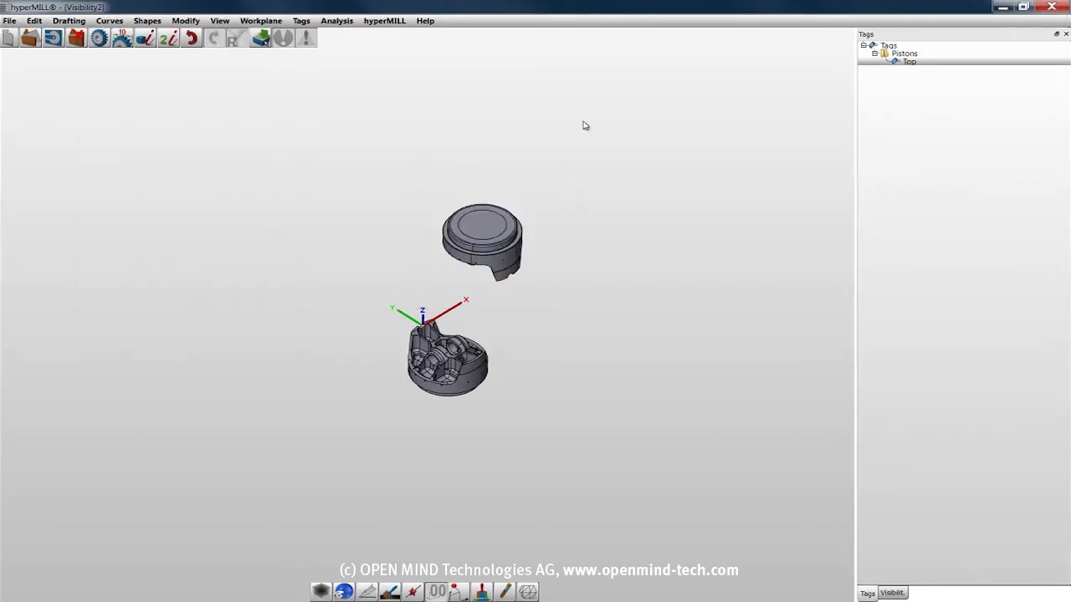
# Create a second keyword tag under Pistons and name it 'lower'
pyautogui.rightClick(896, 57)
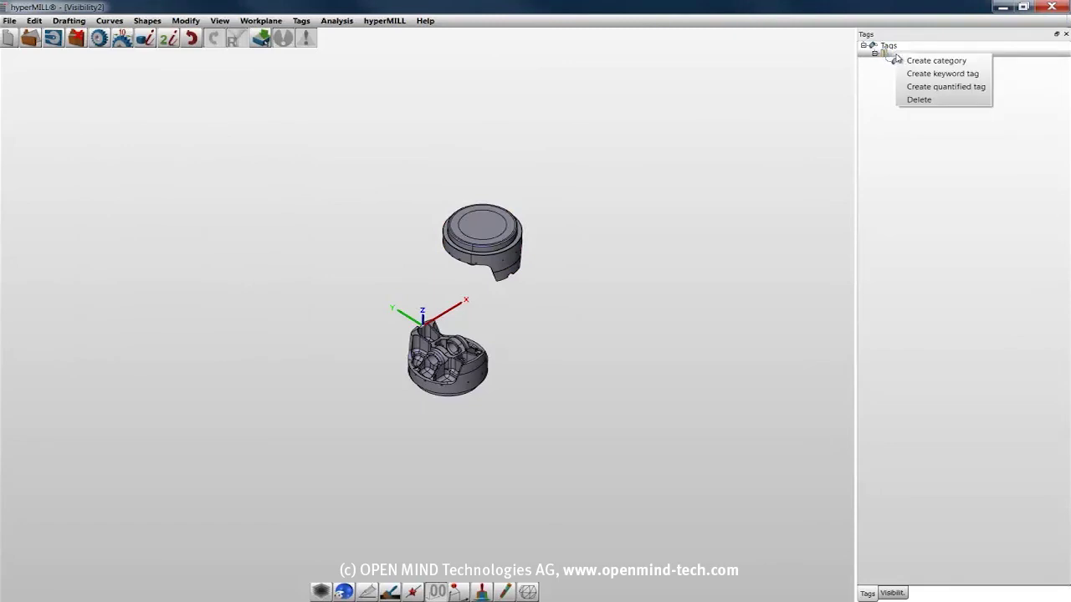
pyautogui.click(912, 73)
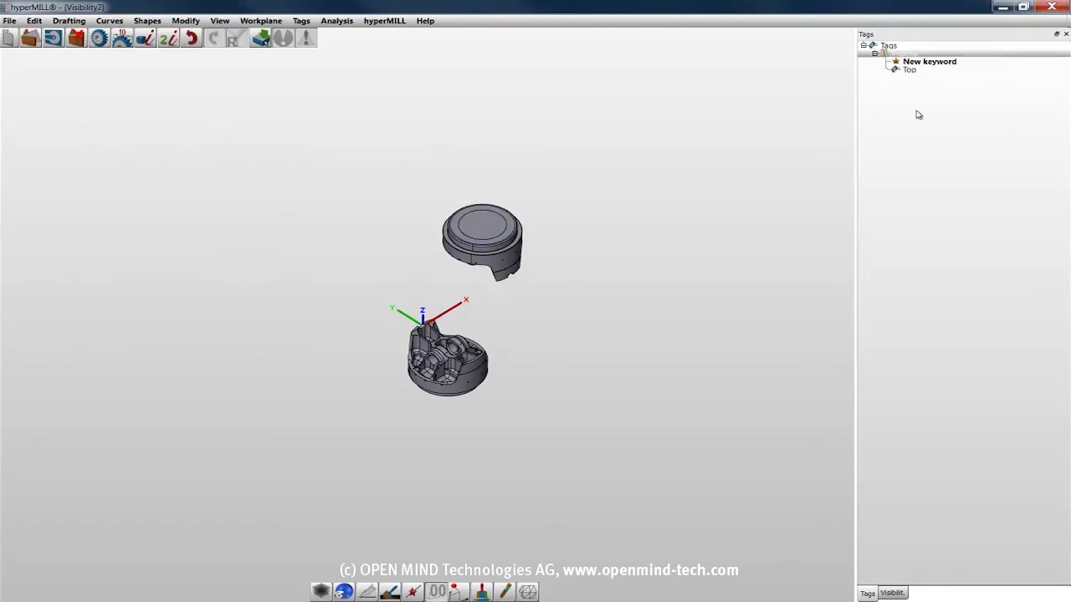
pyautogui.click(916, 62)
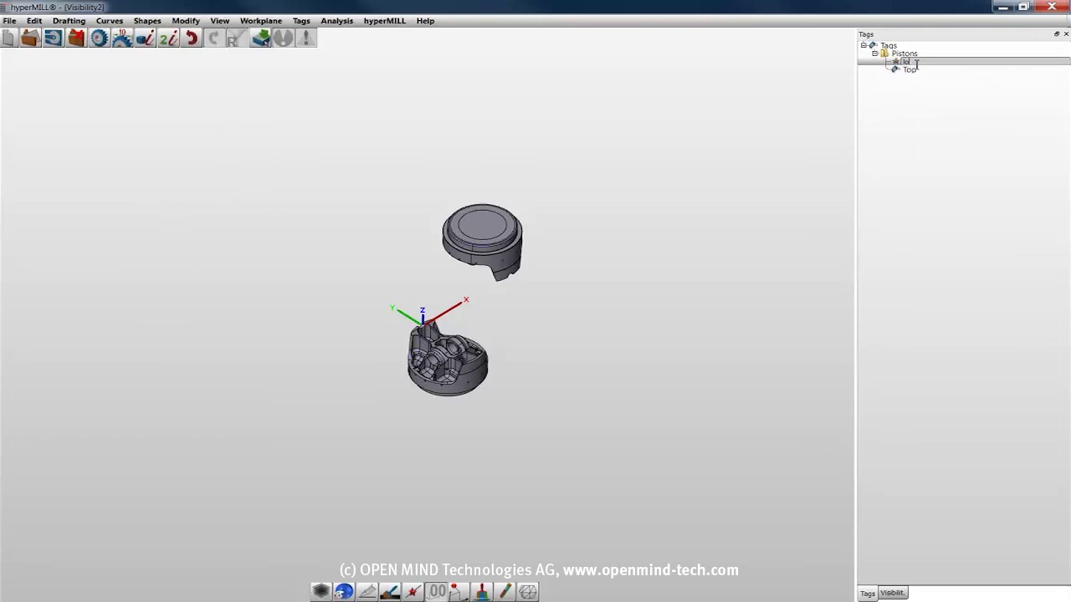
pyautogui.write('lower')
pyautogui.click(922, 135)
# Assign the 'lower' tag to the lower piston by window-selecting it
pyautogui.click(912, 72)
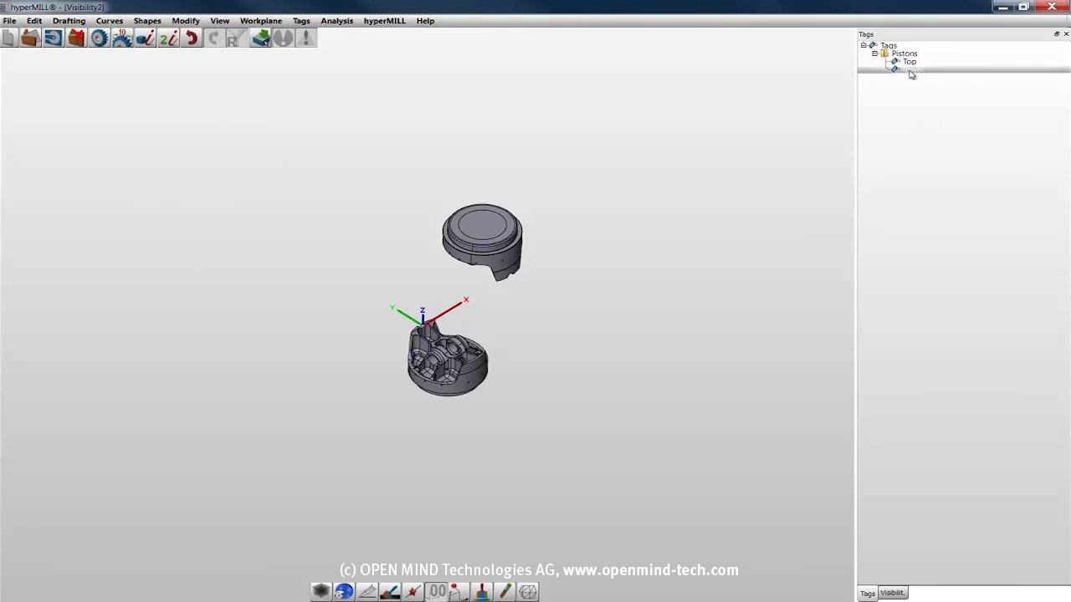
pyautogui.rightClick(912, 72)
pyautogui.click(915, 77)
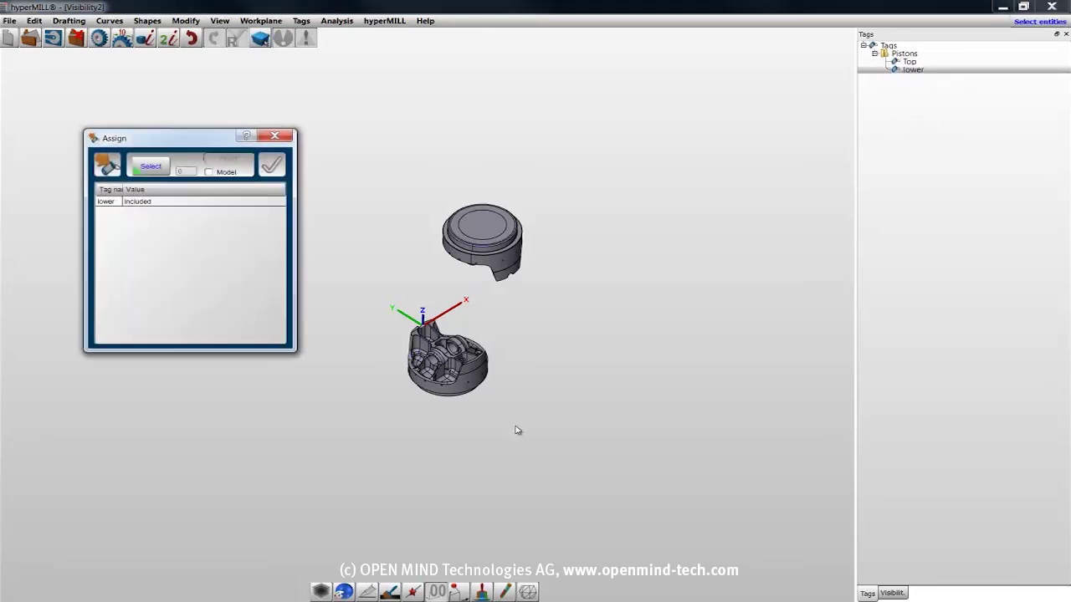
pyautogui.click(514, 427)
pyautogui.click(368, 308)
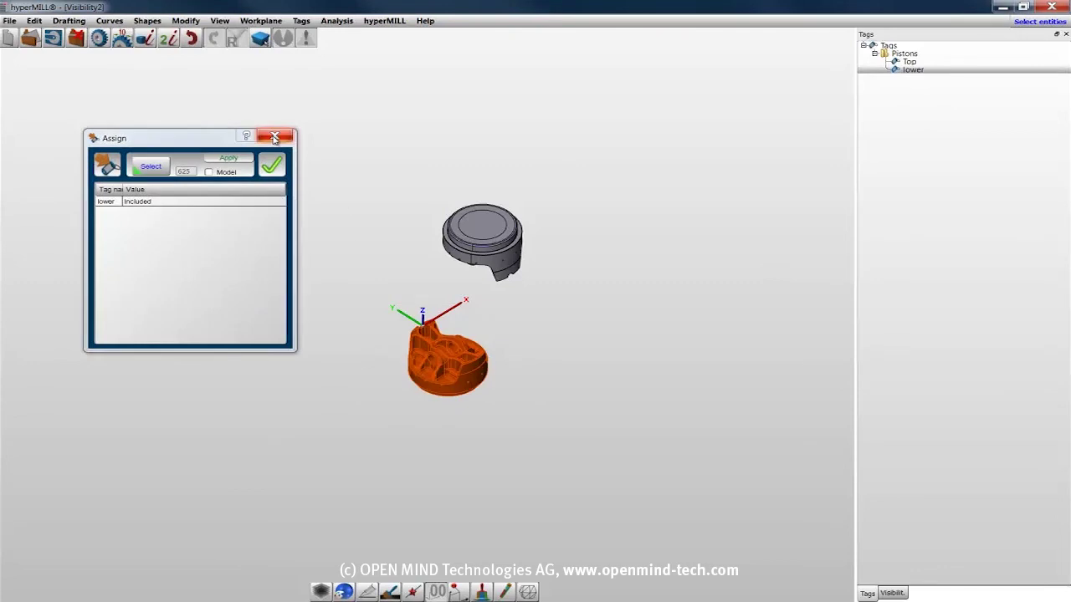
pyautogui.press('Return')
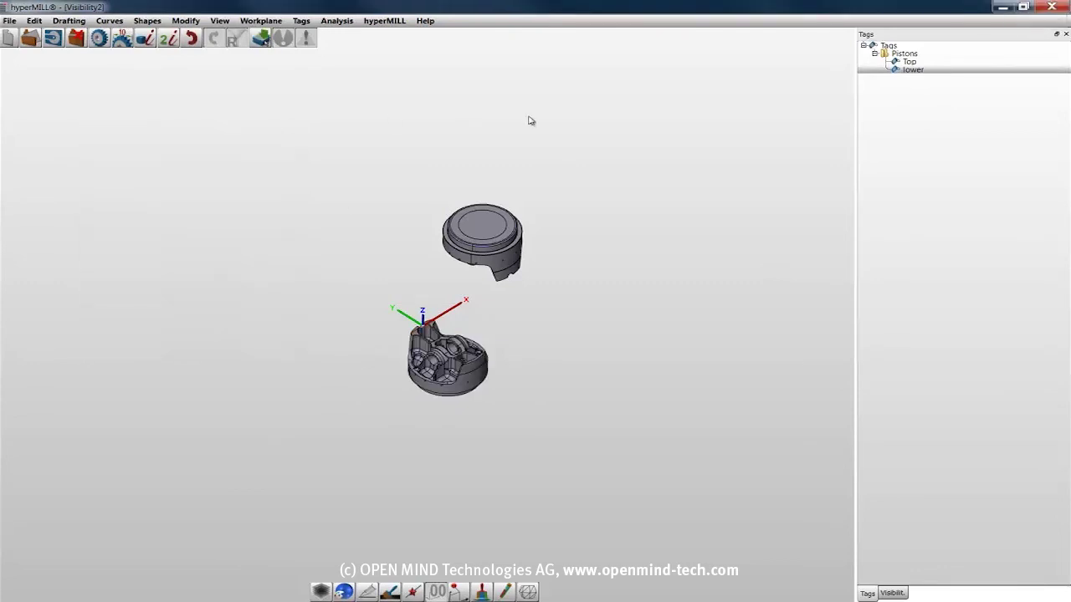
# Open the Pistons tag filter conditions in the Visibility panel, then close them
pyautogui.click(892, 593)
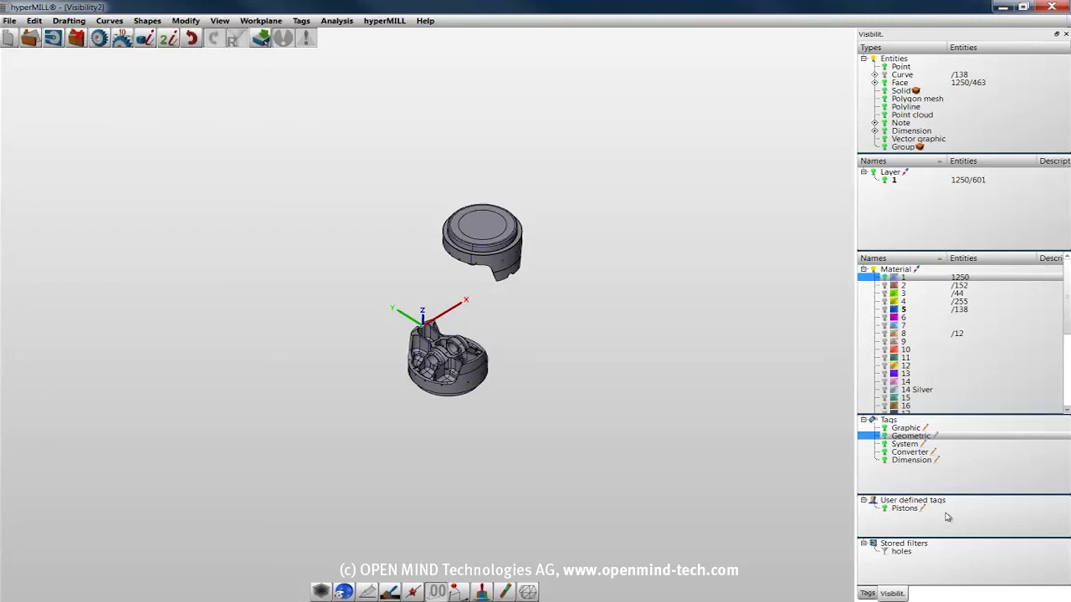
pyautogui.doubleClick(925, 510)
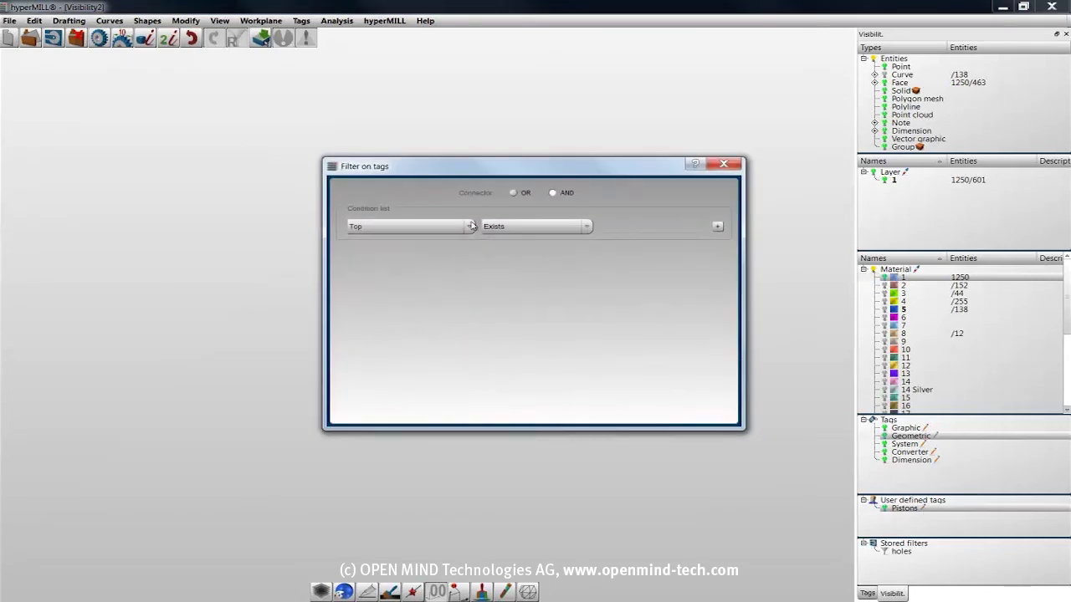
pyautogui.click(723, 164)
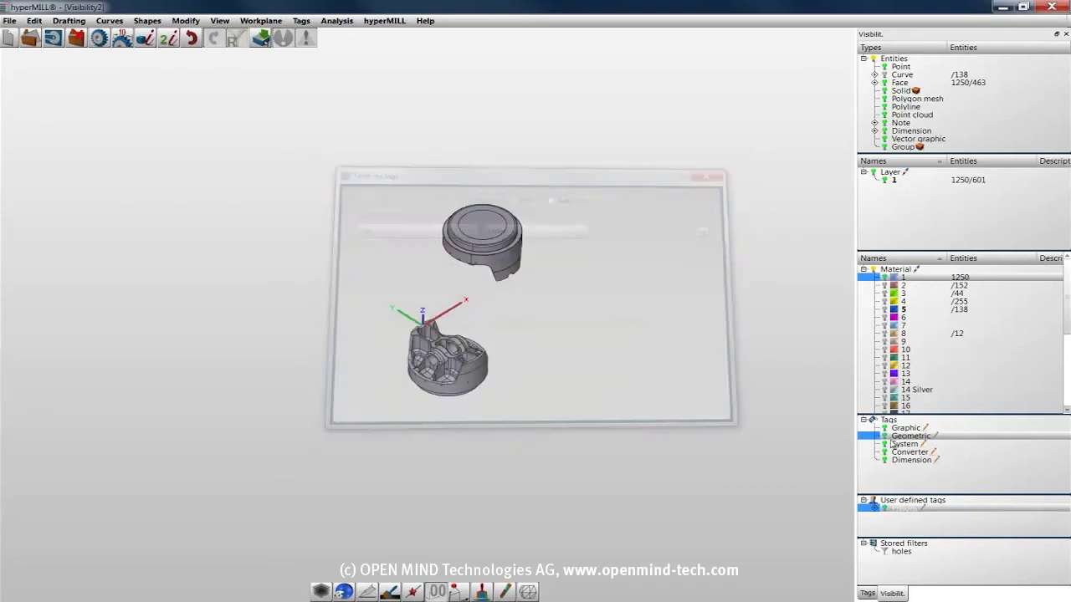
# Show only the Top EXISTS piston, bring both pistons back, and reopen the Pistons conditions
pyautogui.click(875, 509)
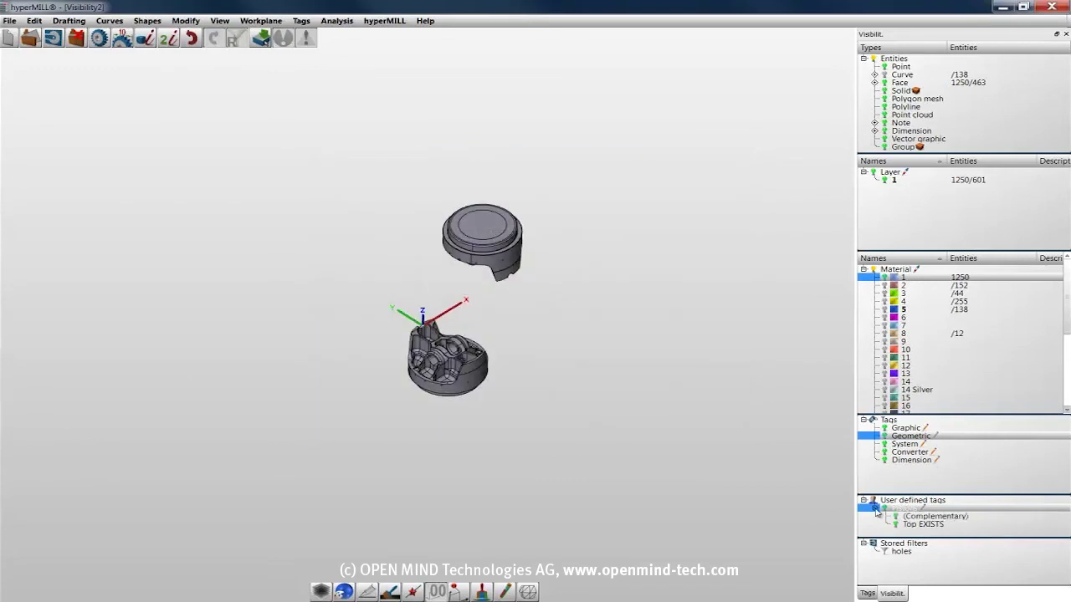
pyautogui.click(934, 525)
pyautogui.rightClick(934, 525)
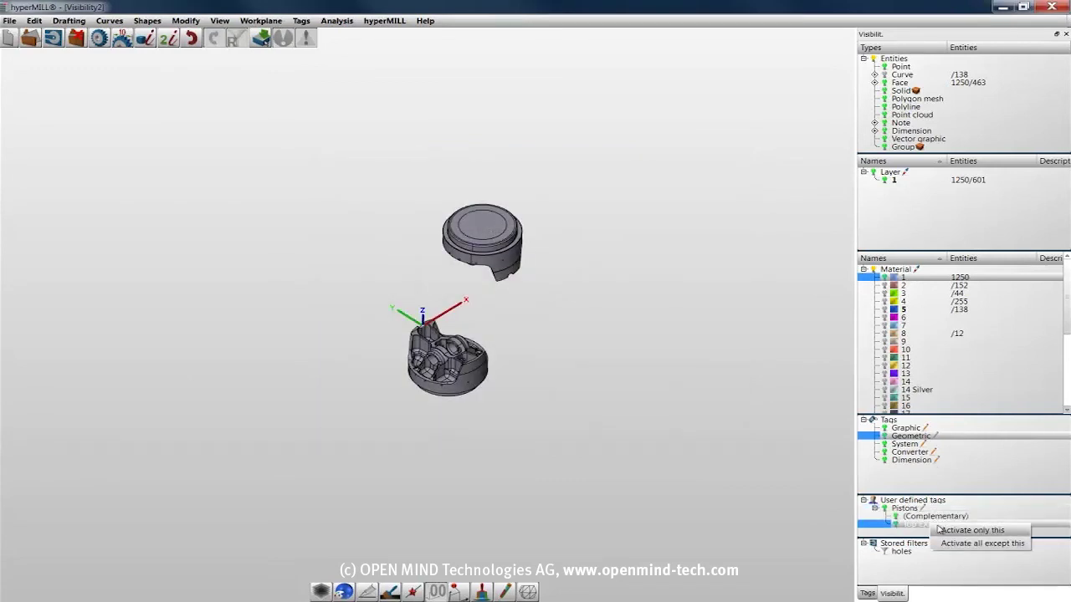
pyautogui.click(941, 531)
pyautogui.moveTo(669, 375); pyautogui.dragTo(676, 318, button='right')
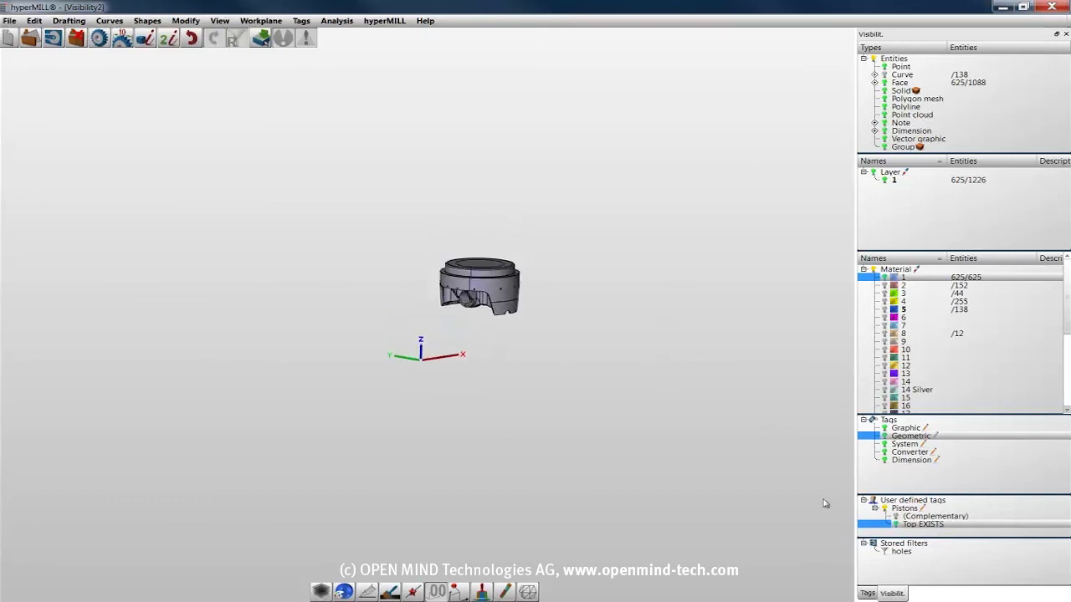
pyautogui.click(897, 517)
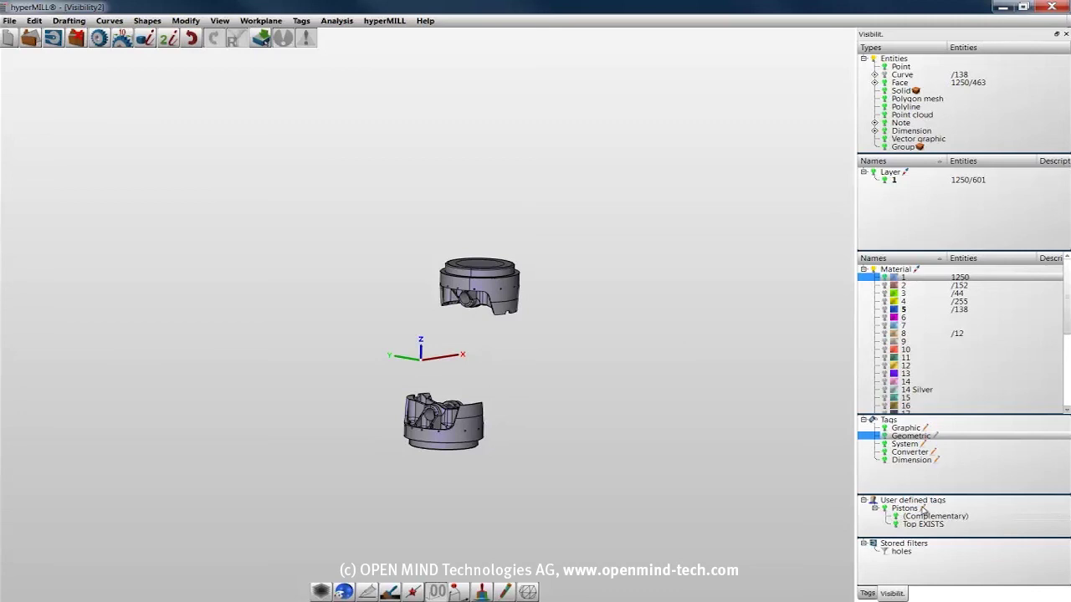
pyautogui.click(921, 508)
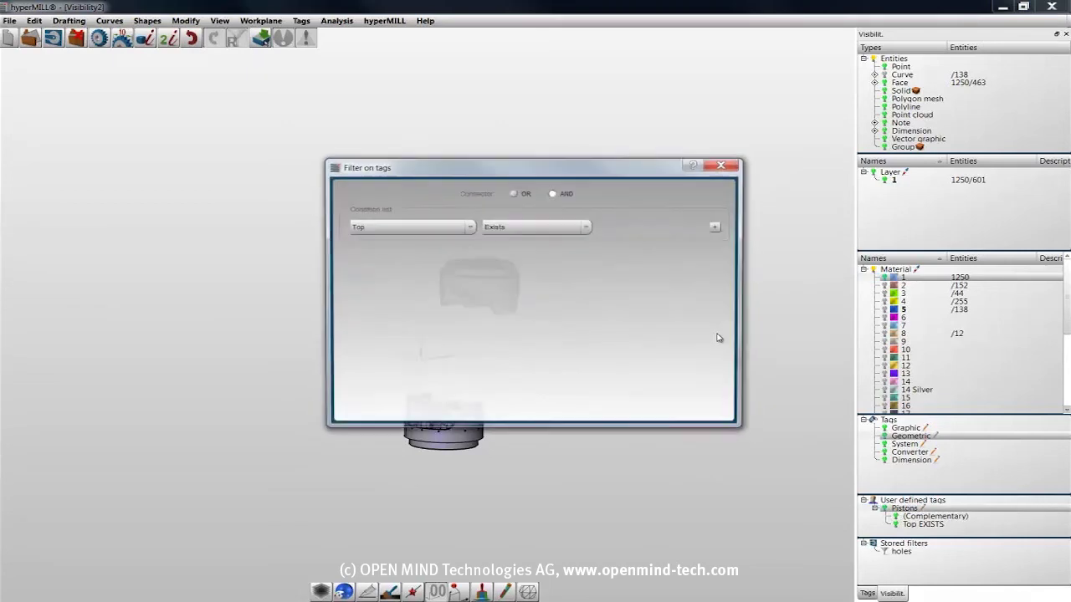
# Add a second condition for the 'lower' tag, creating a lower EXISTS filter
pyautogui.click(717, 226)
pyautogui.click(470, 248)
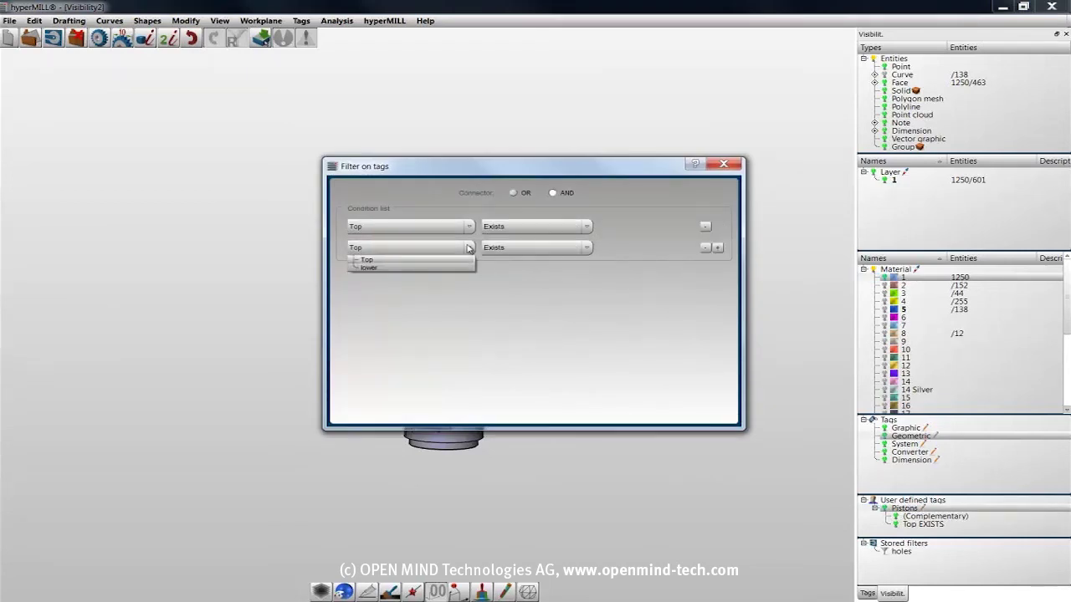
pyautogui.click(460, 270)
pyautogui.click(724, 164)
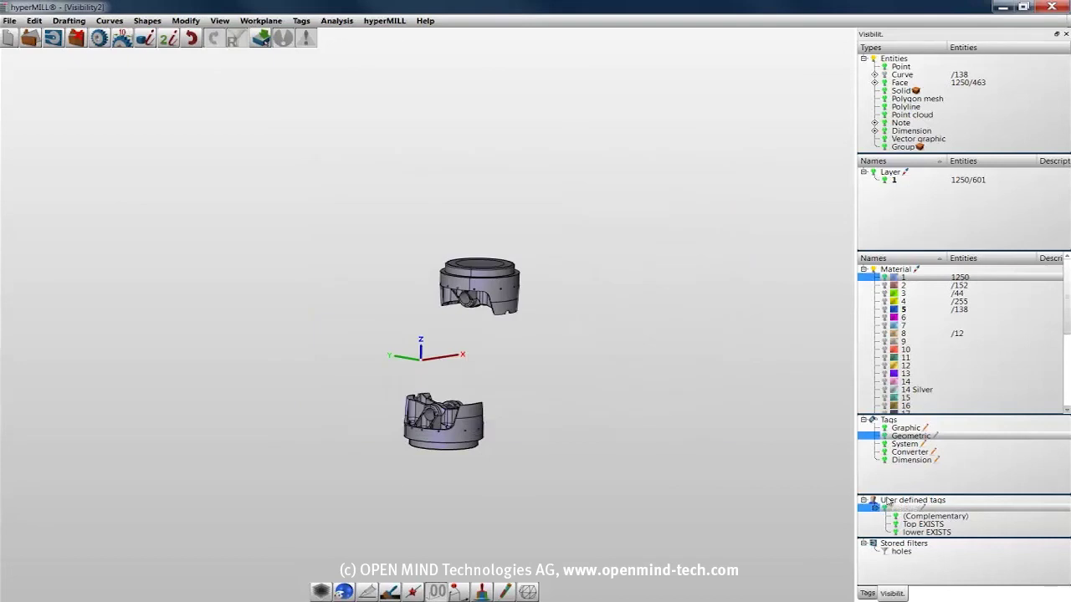
# Show only the lower piston, then only the Top piston, then both together
pyautogui.click(928, 532)
pyautogui.rightClick(929, 532)
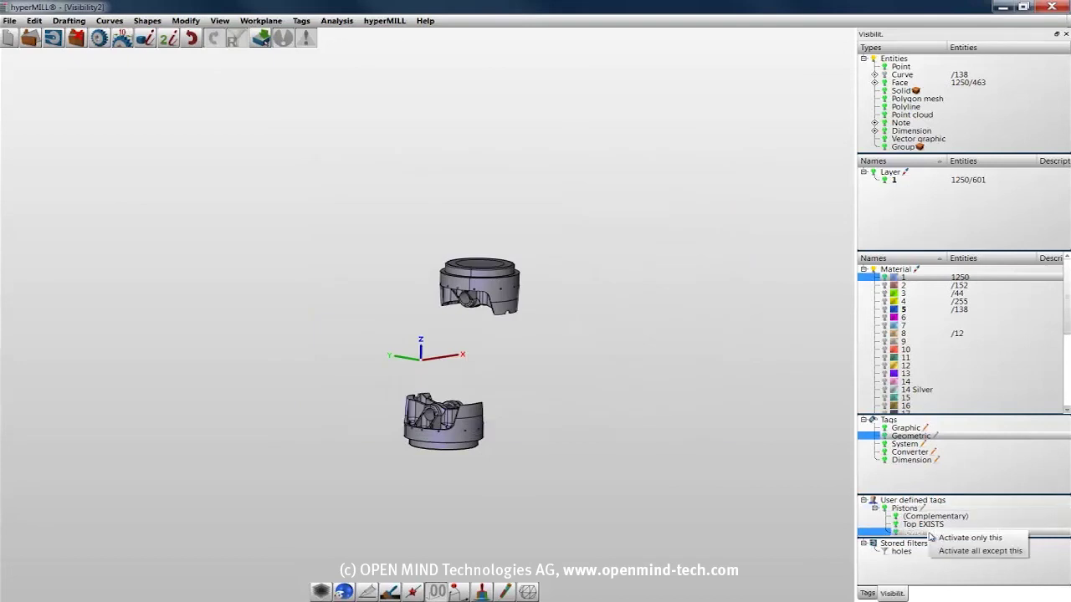
pyautogui.click(970, 540)
pyautogui.click(916, 524)
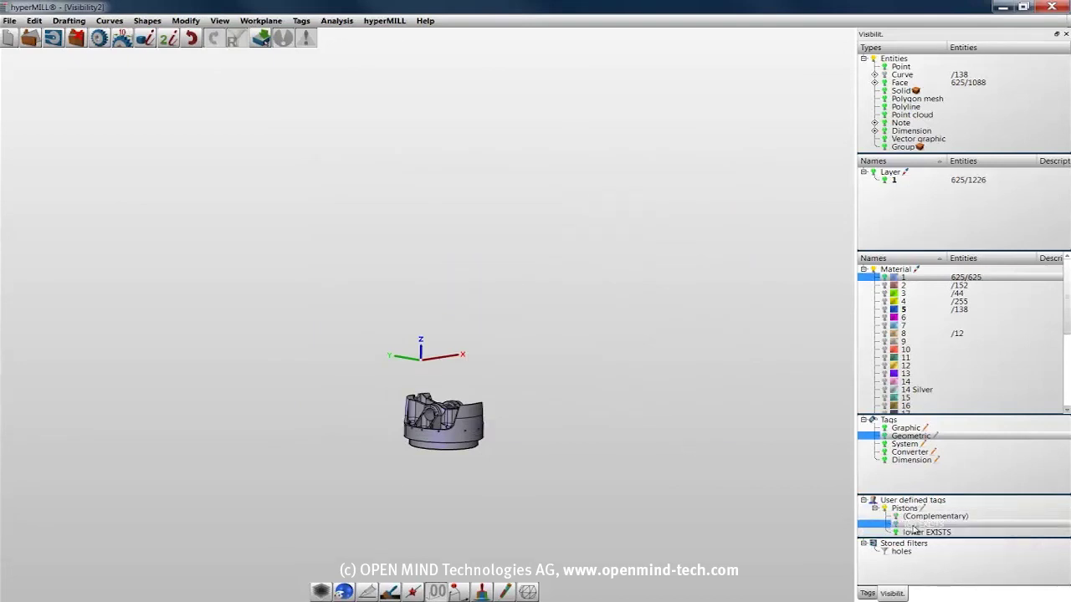
pyautogui.rightClick(916, 524)
pyautogui.click(931, 541)
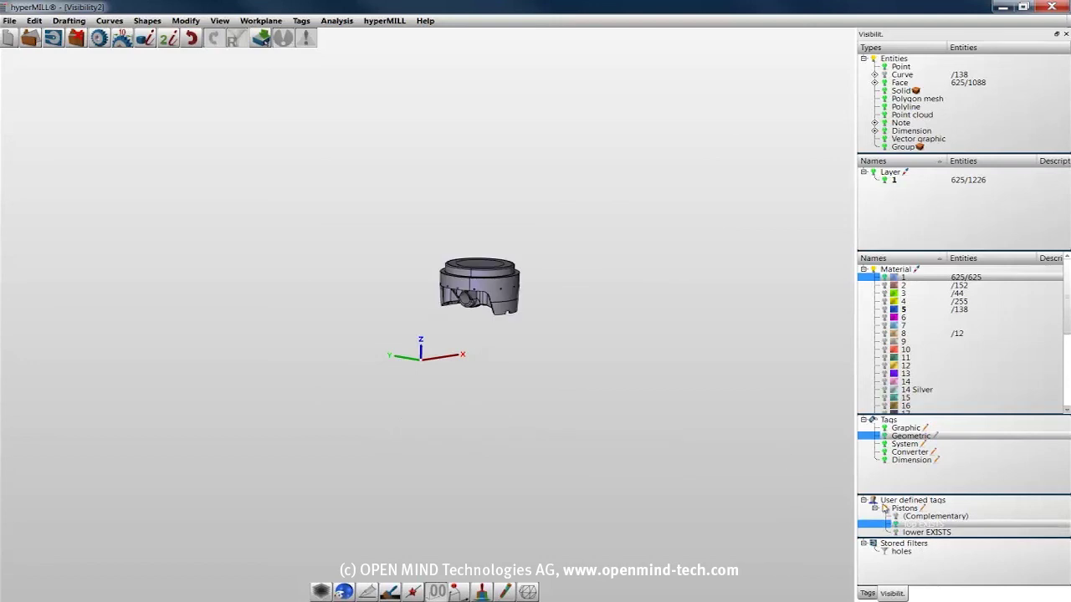
pyautogui.click(885, 512)
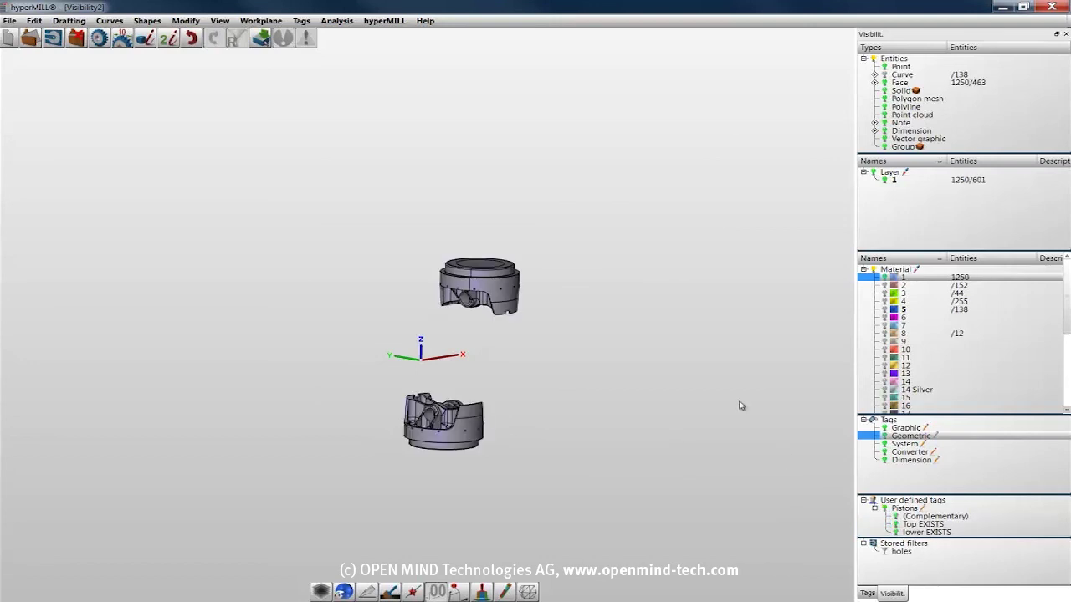
pyautogui.moveTo(740, 406); pyautogui.dragTo(739, 385, button='middle')
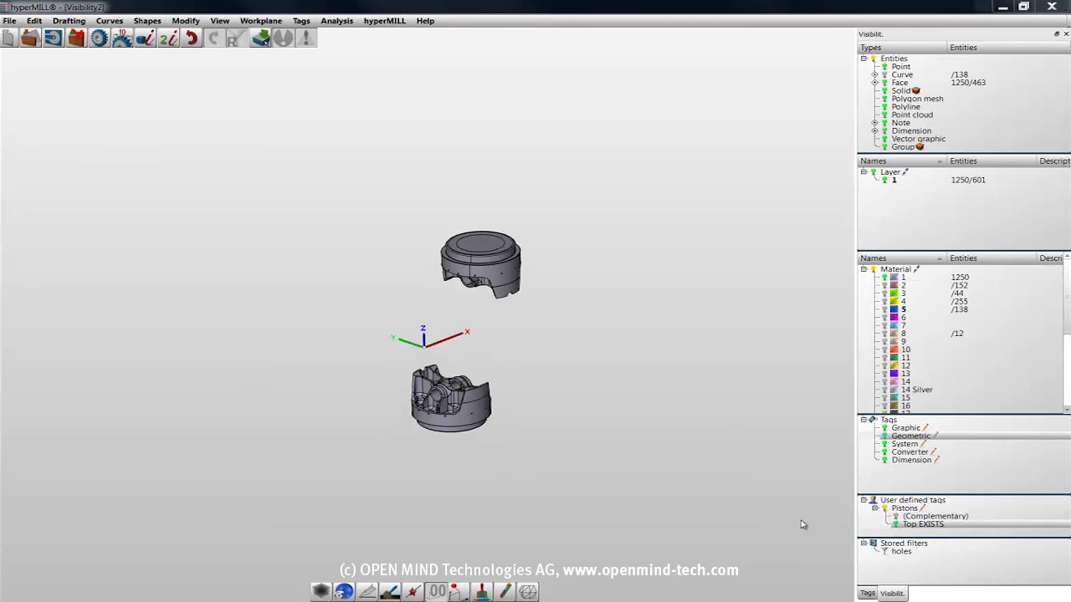
# Delete the Lower tag used on 625 faces, leaving only Top under Pistons
pyautogui.click(867, 594)
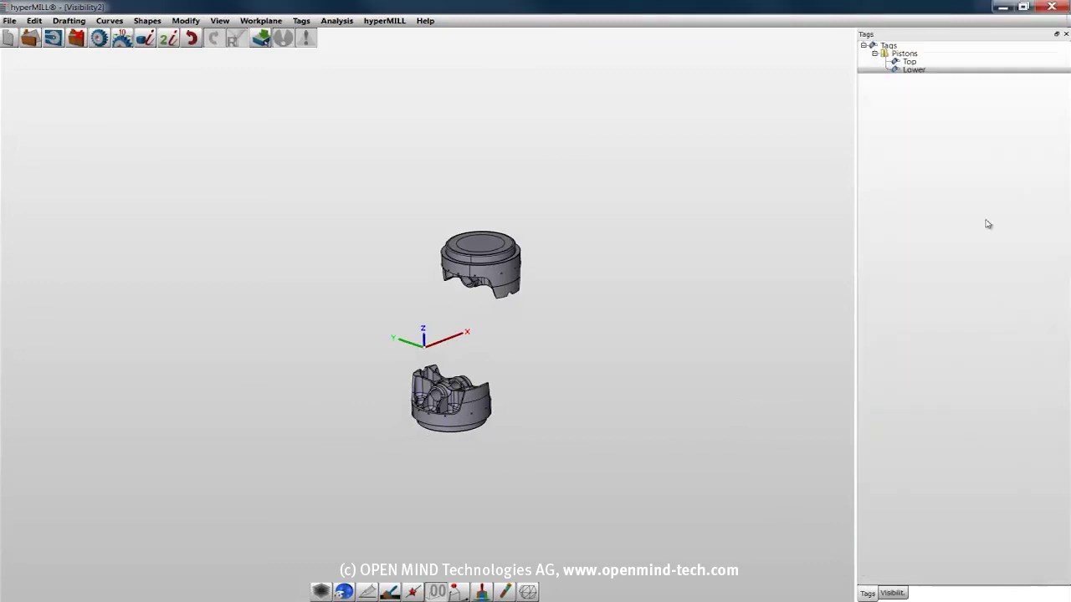
pyautogui.rightClick(911, 70)
pyautogui.click(923, 88)
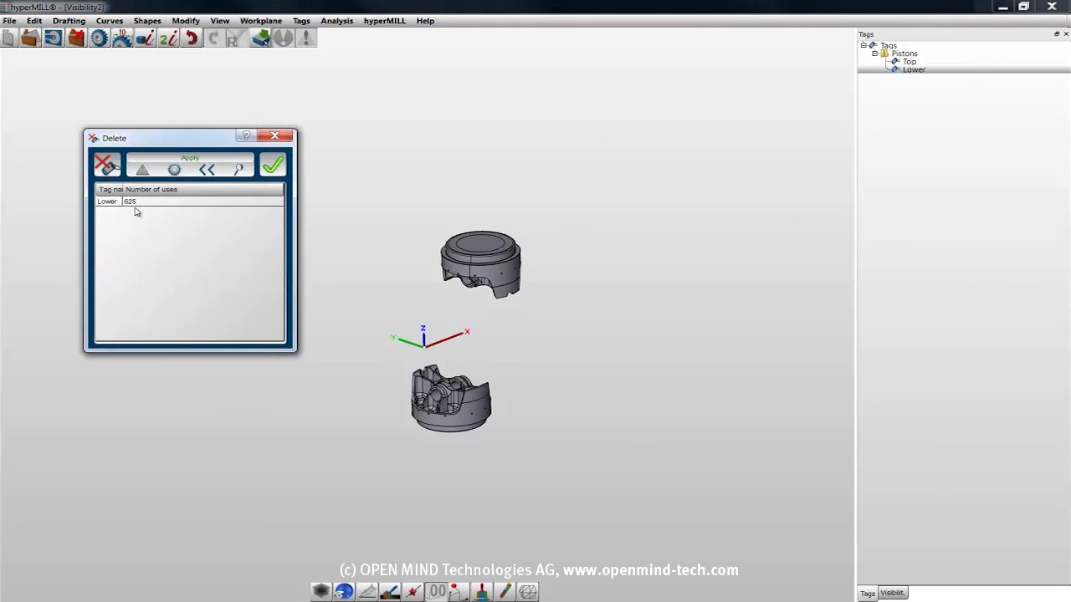
pyautogui.click(273, 163)
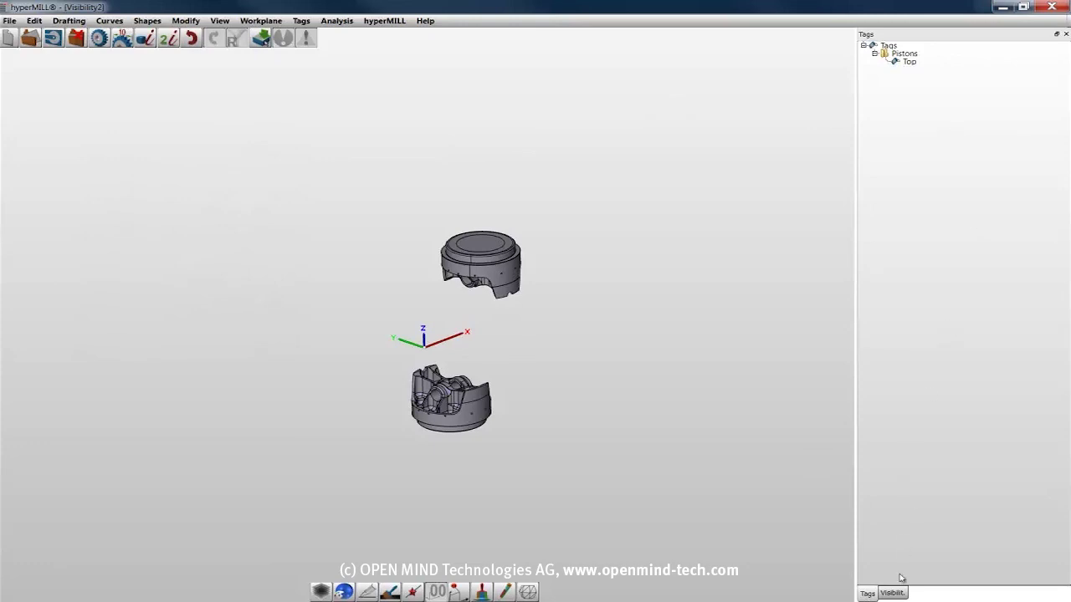
pyautogui.click(896, 593)
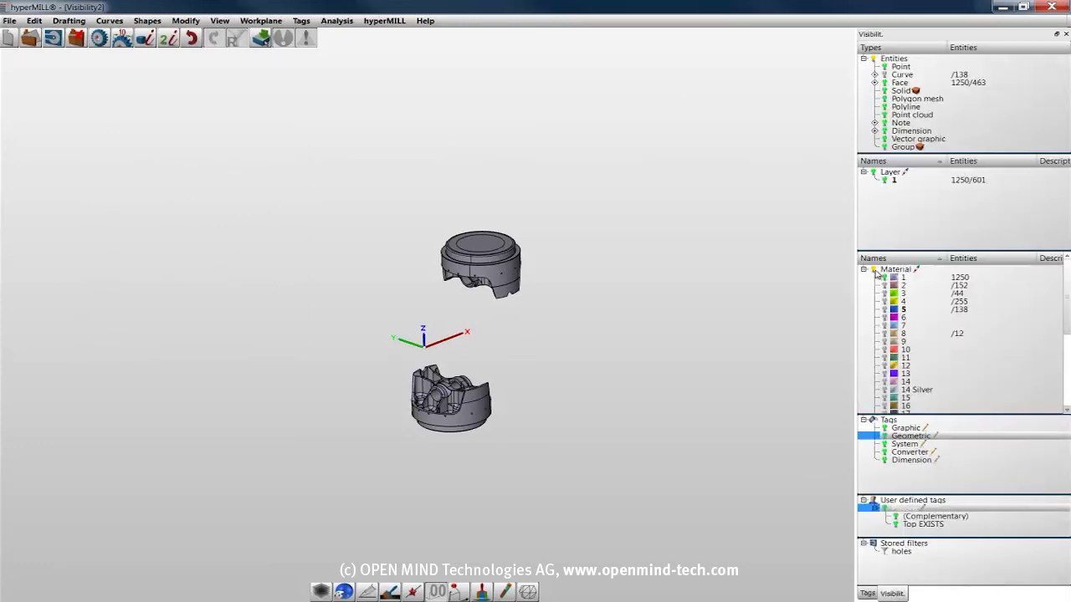